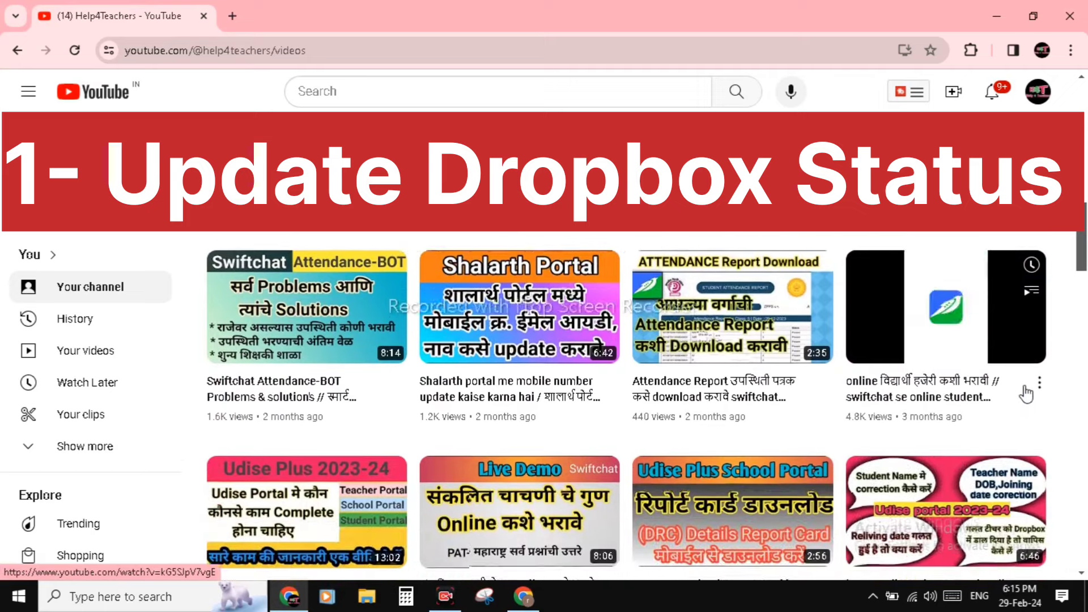
# - Browse the Help4Teachers channel's video list and look over the Udise+ portal tutorials
pyautogui.scroll(-1, 1037, 393)
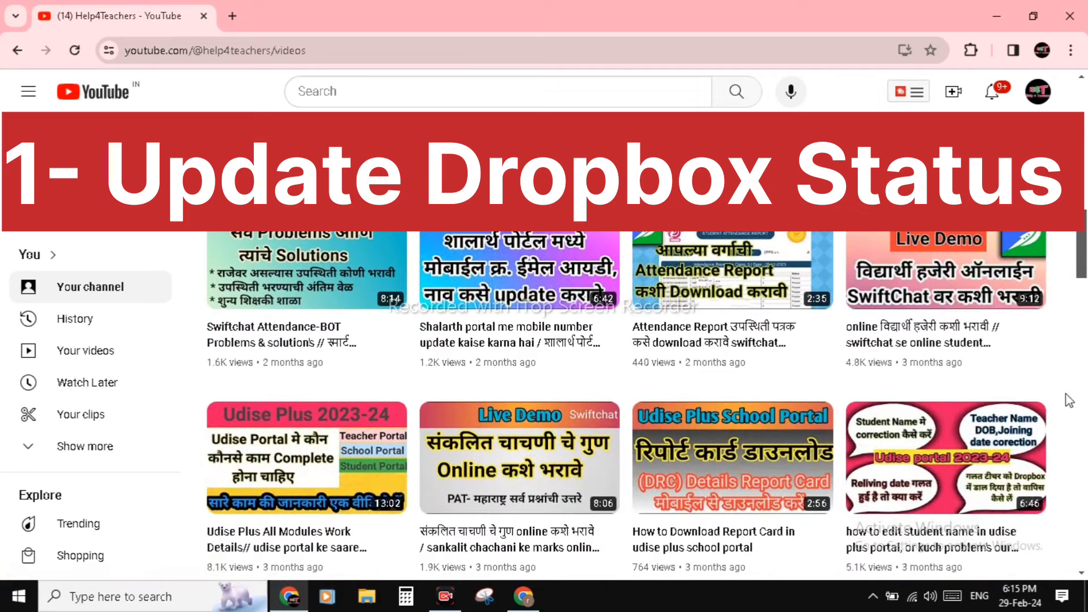
pyautogui.scroll(-1, 1069, 400)
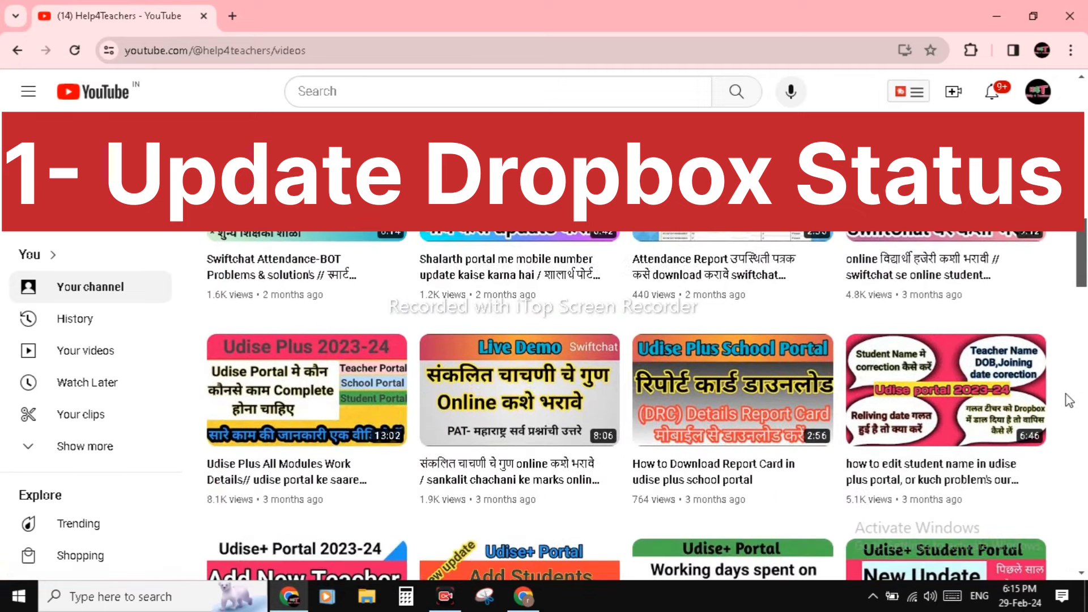
pyautogui.scroll(-3, 1069, 400)
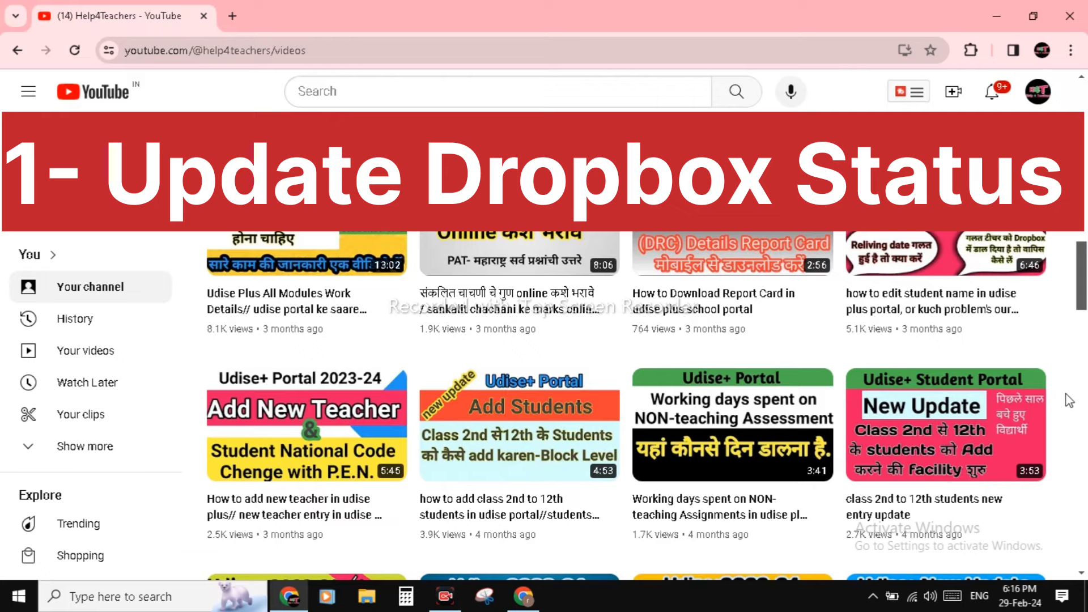
pyautogui.scroll(-1, 1068, 401)
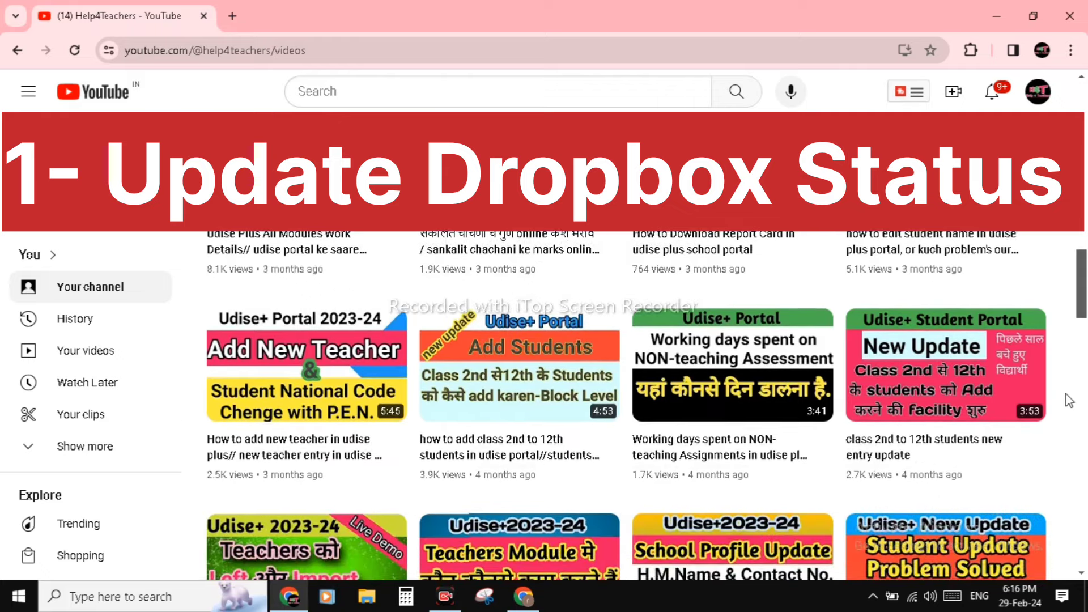
pyautogui.scroll(-1, 1069, 400)
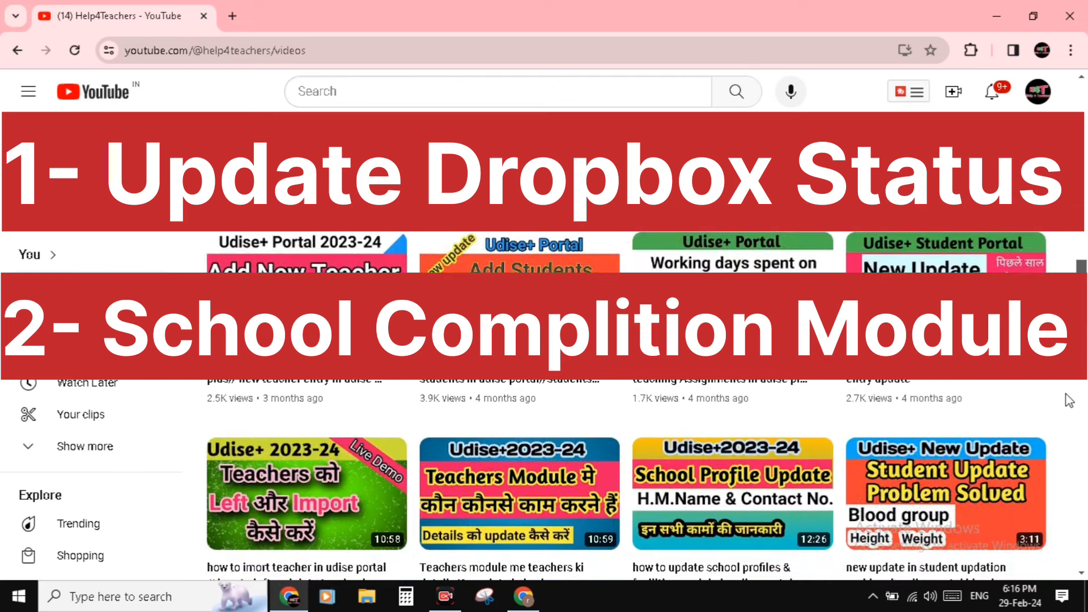
pyautogui.scroll(-1, 1068, 400)
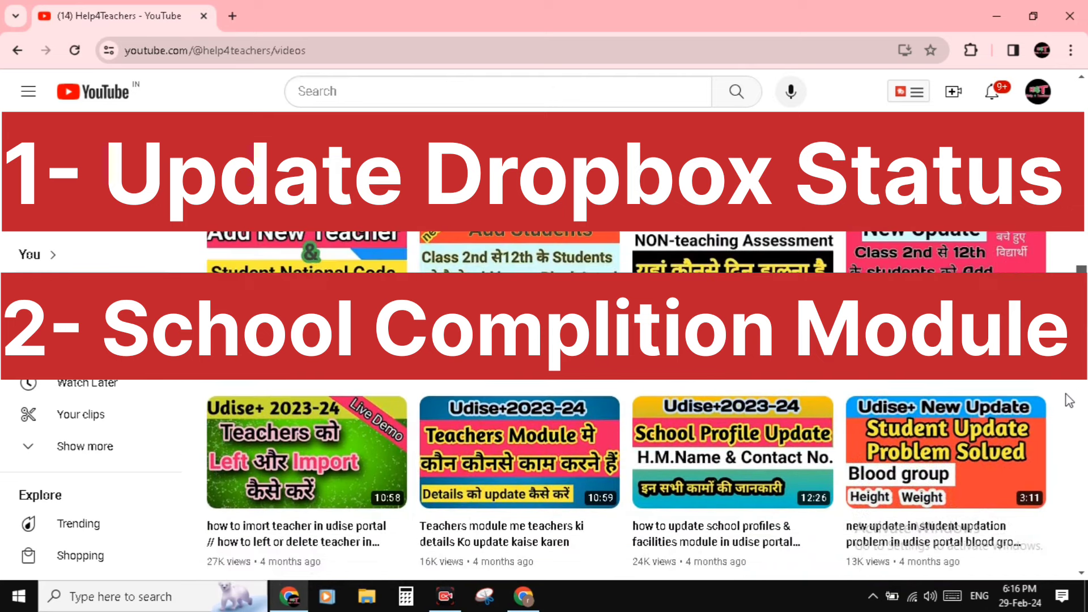
pyautogui.scroll(-1, 1069, 400)
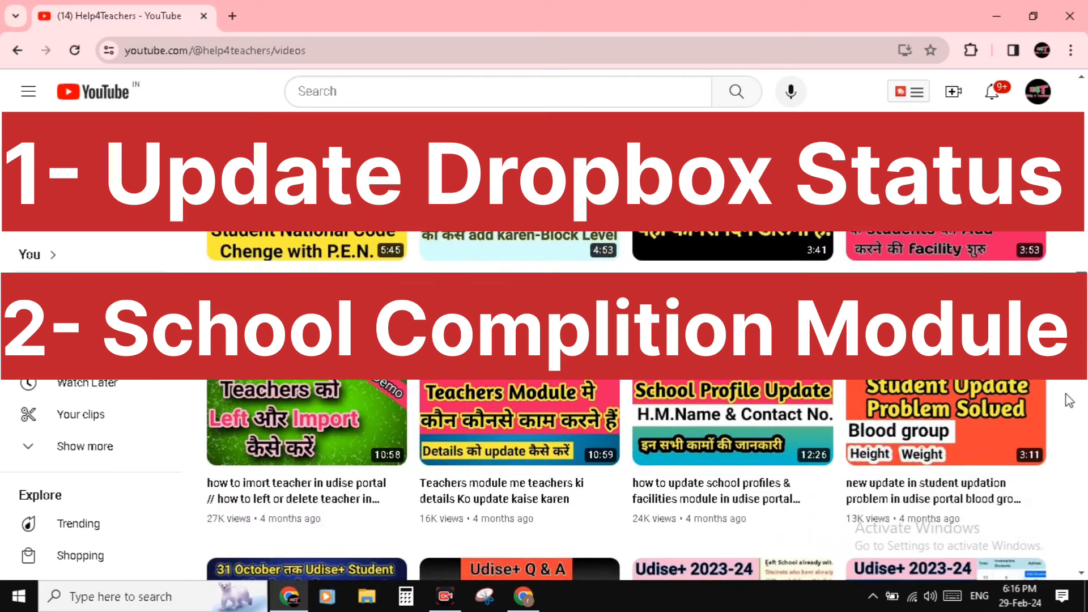
pyautogui.scroll(-1, 1069, 401)
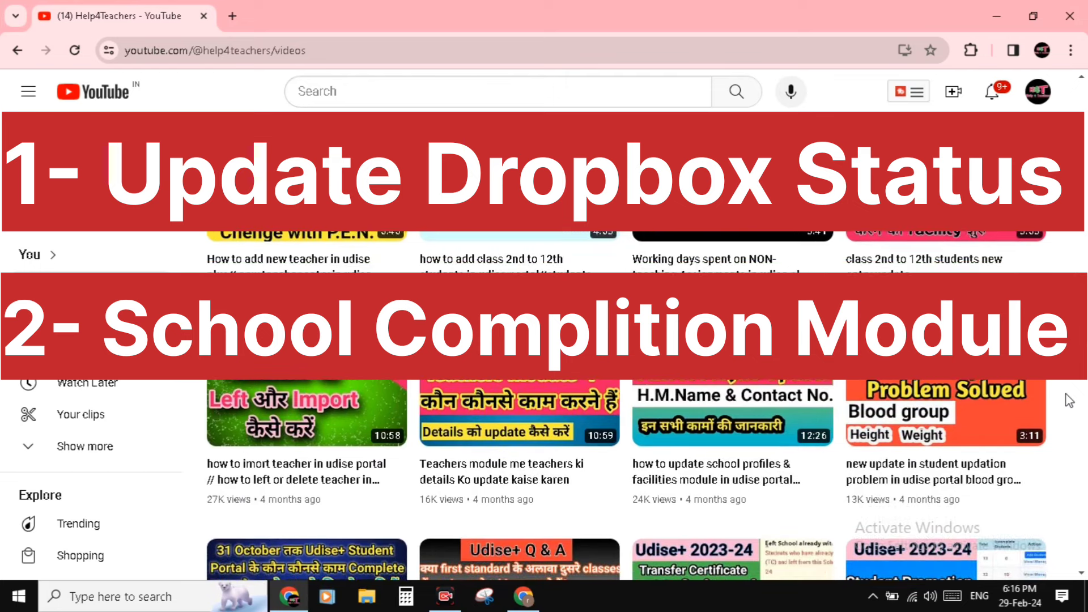
pyautogui.scroll(-1, 1069, 401)
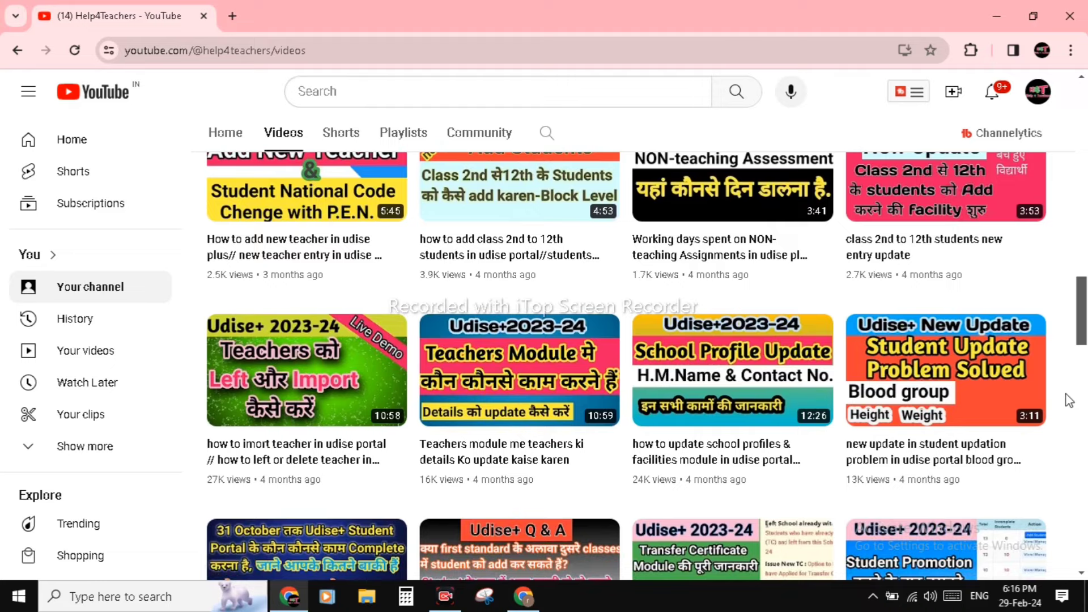
pyautogui.scroll(-1, 1068, 400)
pyautogui.scroll(-3, 1068, 400)
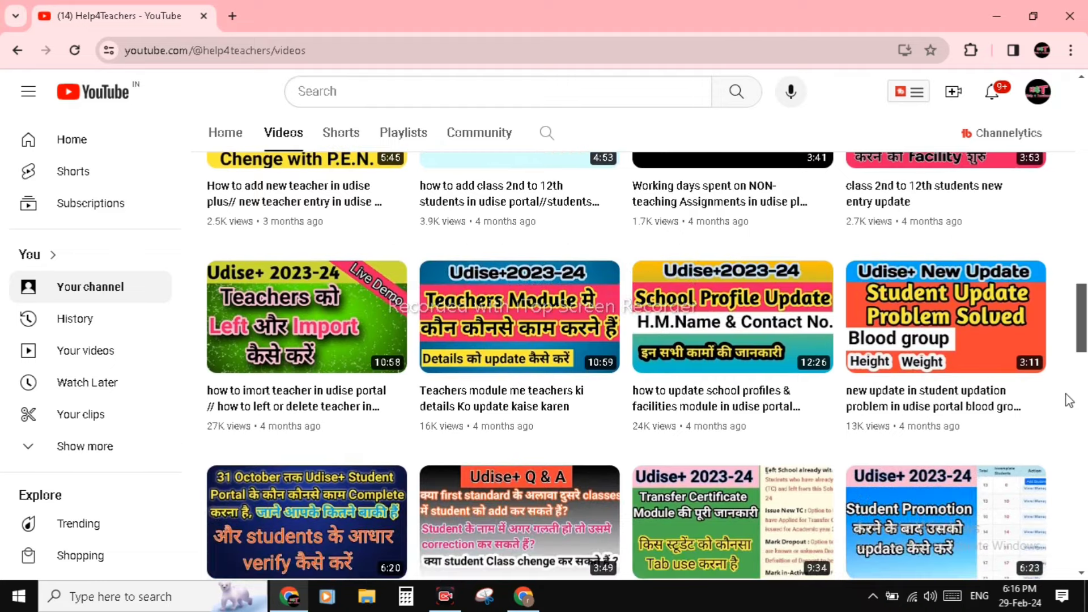
pyautogui.scroll(-3, 1069, 401)
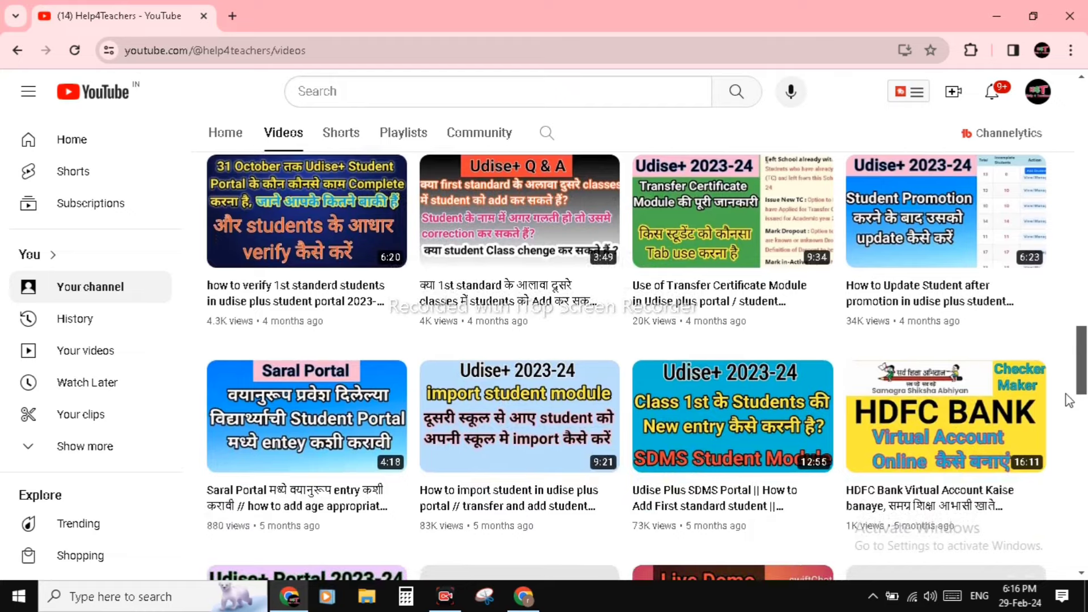
pyautogui.scroll(-3, 1068, 401)
pyautogui.scroll(-5, 1069, 400)
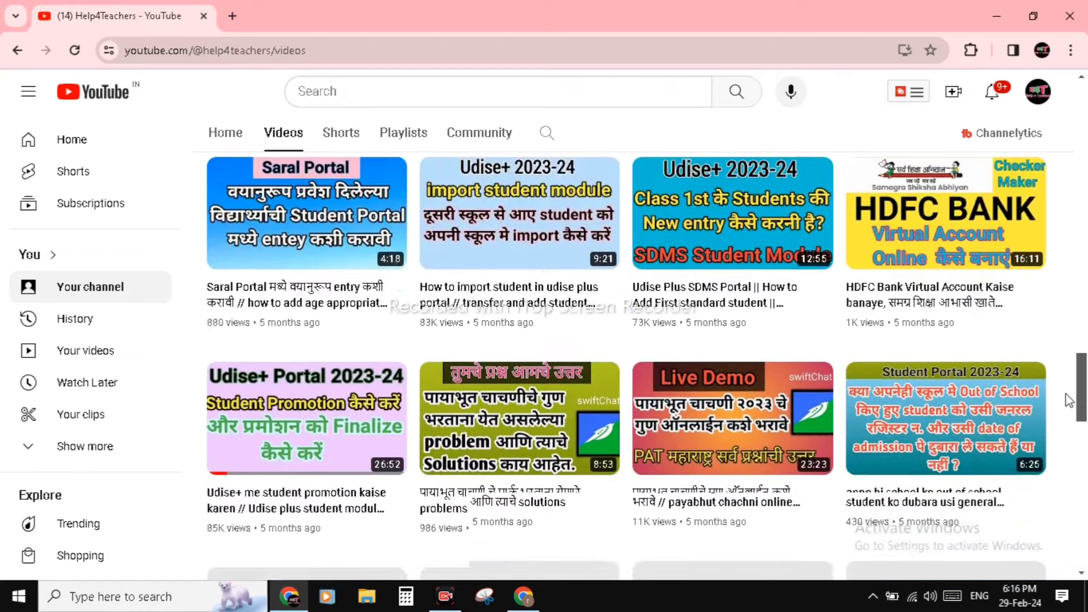
pyautogui.scroll(-3, 1068, 400)
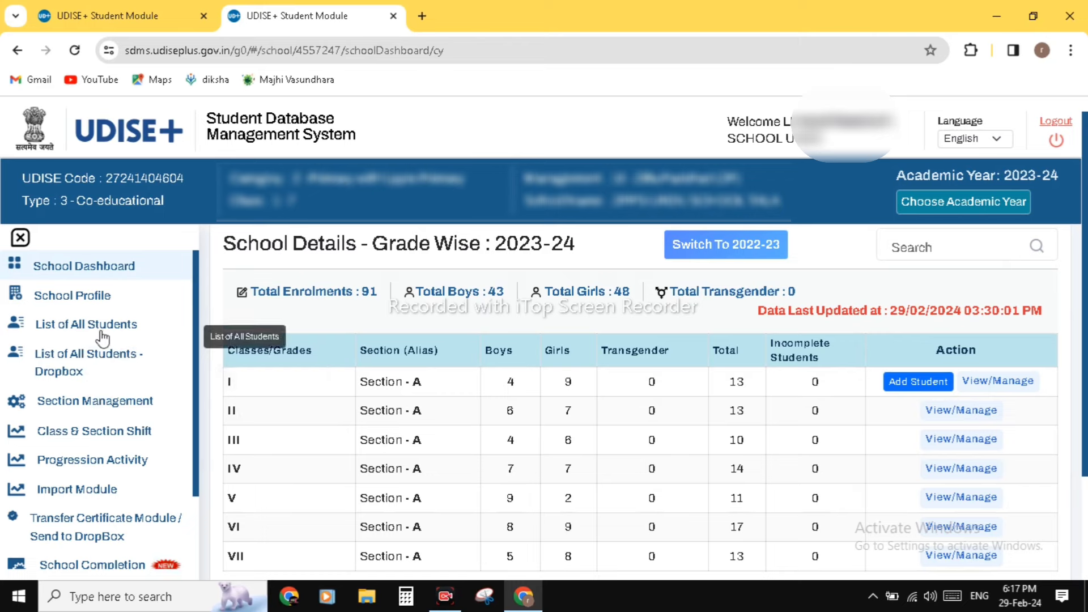
# - In the UDISE+ student module, open the dropbox list of all students and review each student's dropbox status and update fields
pyautogui.click(71, 374)
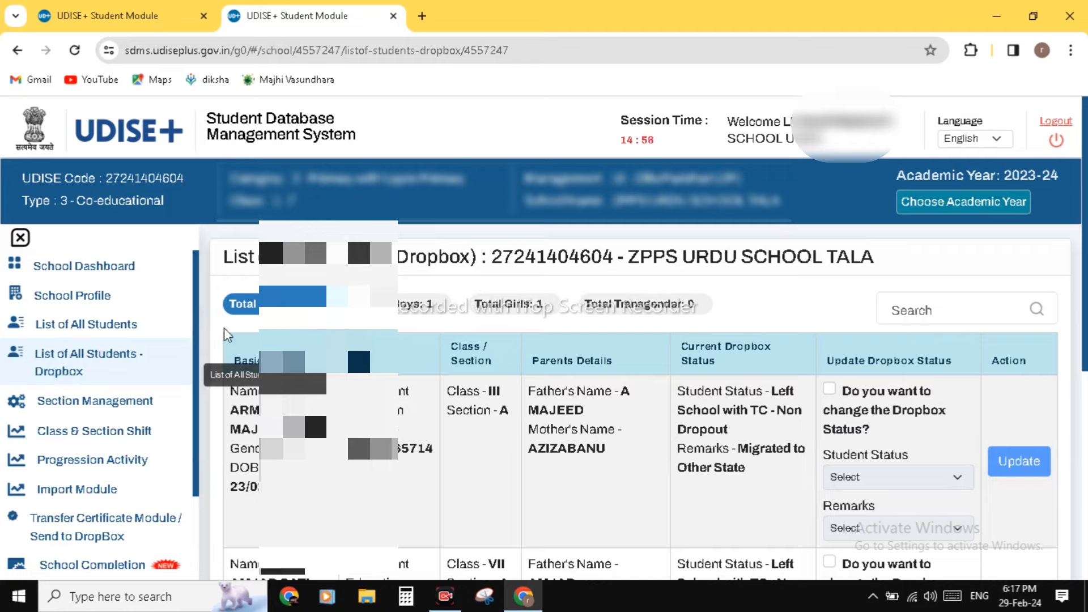
pyautogui.scroll(-1, 459, 437)
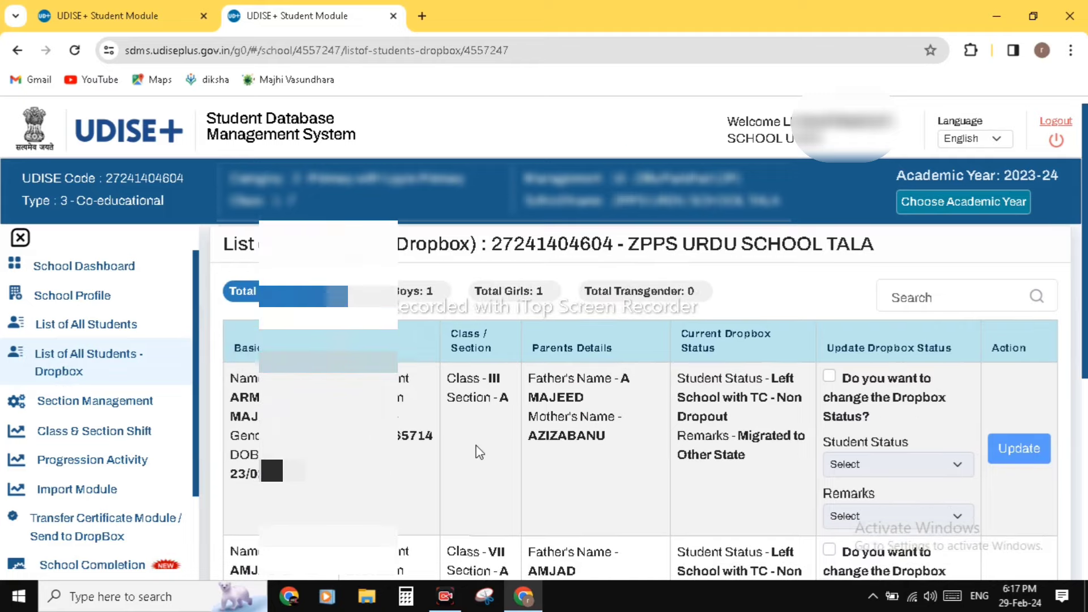
pyautogui.scroll(-2, 479, 452)
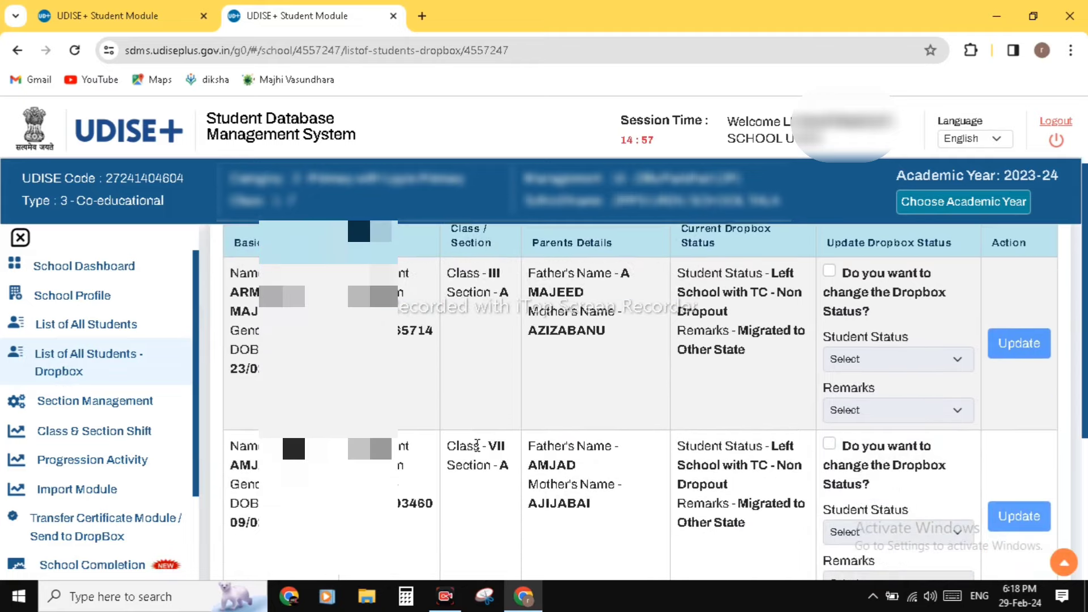
pyautogui.scroll(-1, 478, 445)
pyautogui.scroll(2, 477, 446)
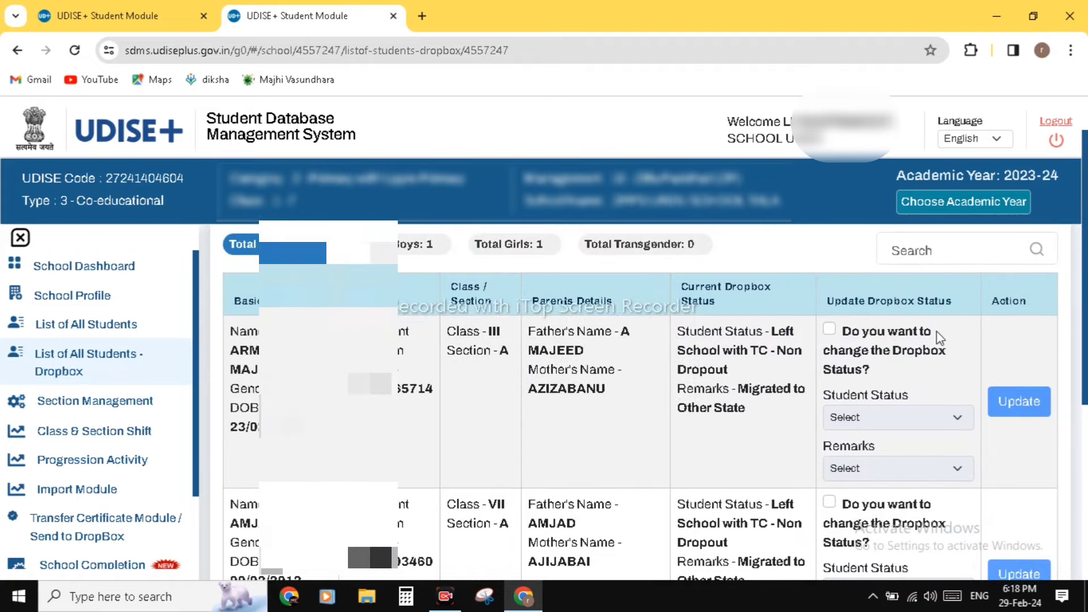
pyautogui.scroll(-1, 939, 331)
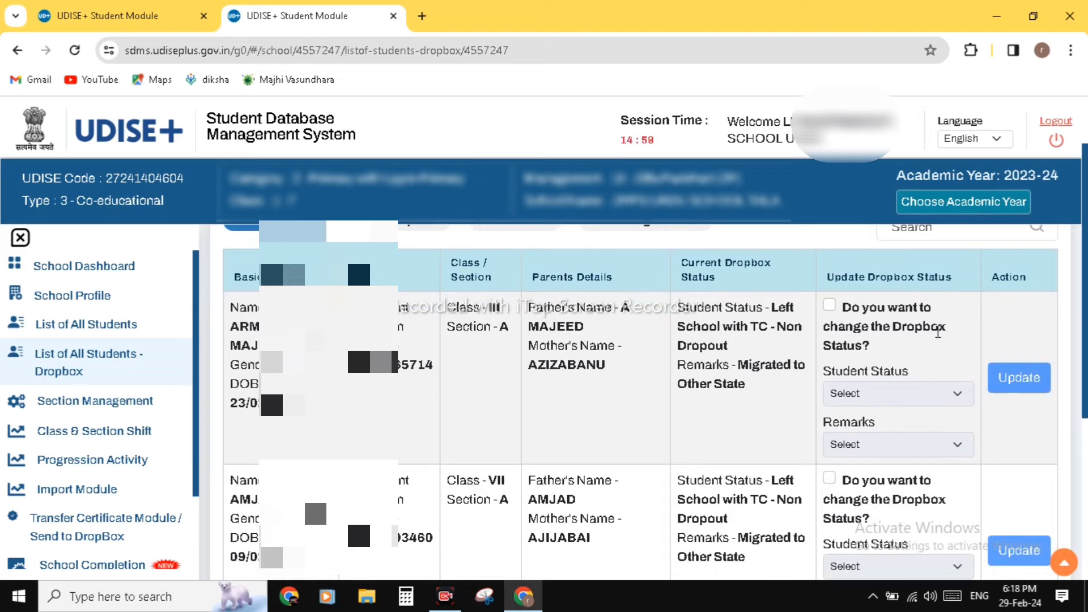
pyautogui.scroll(-1, 887, 329)
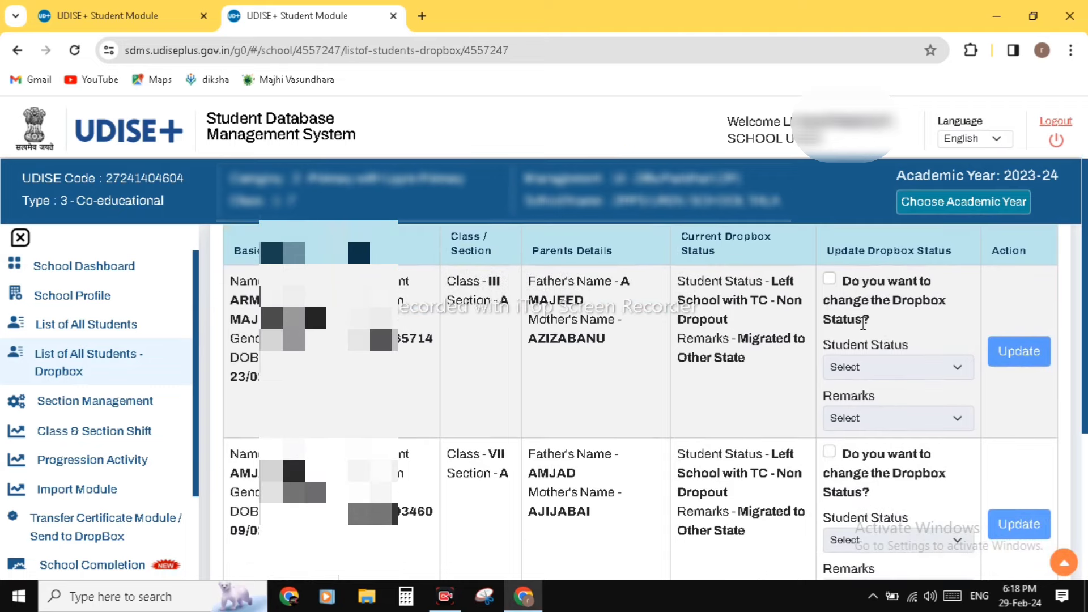
# - Enable the dropbox status change for the Class III student and examine the available Student Status options
pyautogui.click(829, 280)
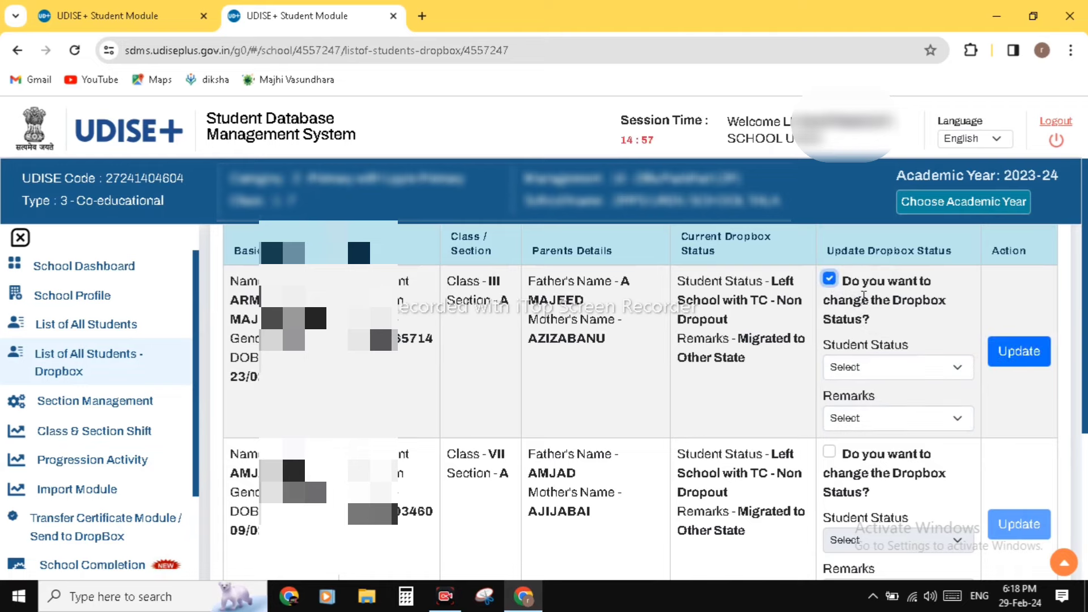
pyautogui.scroll(-1, 863, 297)
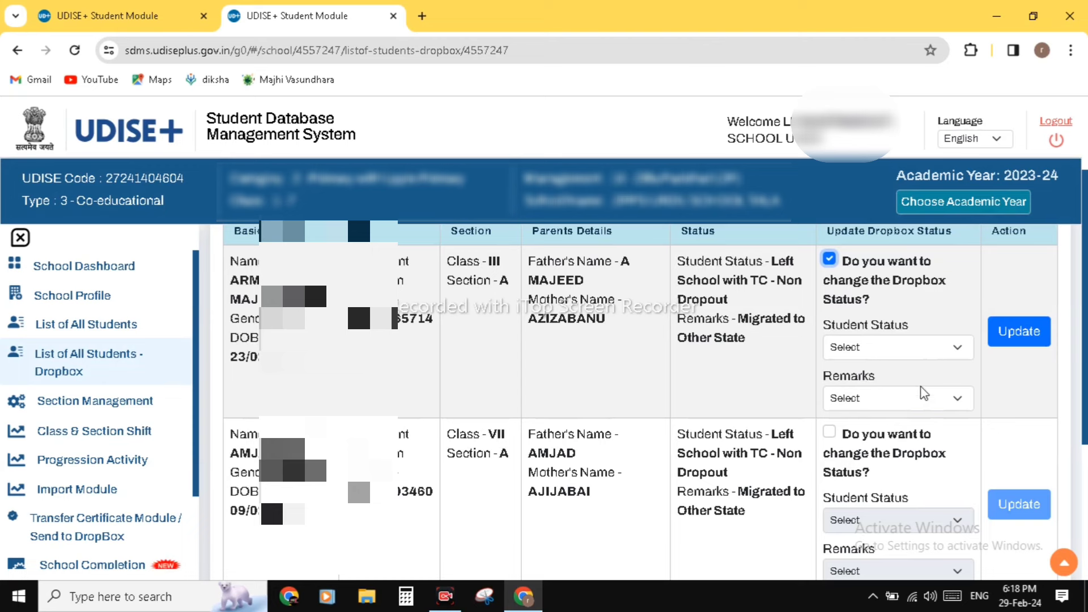
pyautogui.click(956, 347)
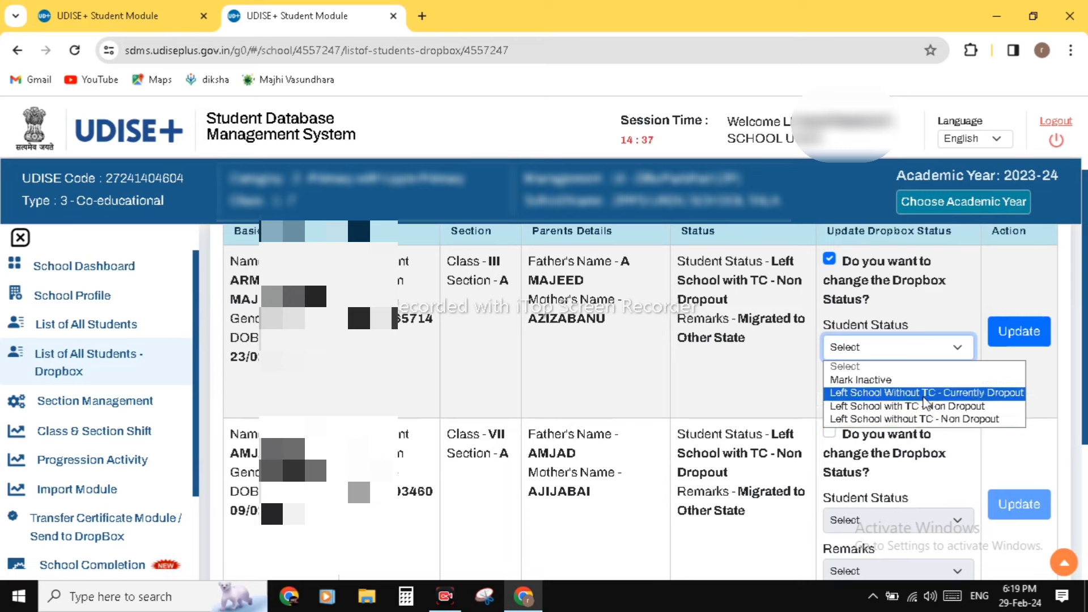
pyautogui.click(779, 394)
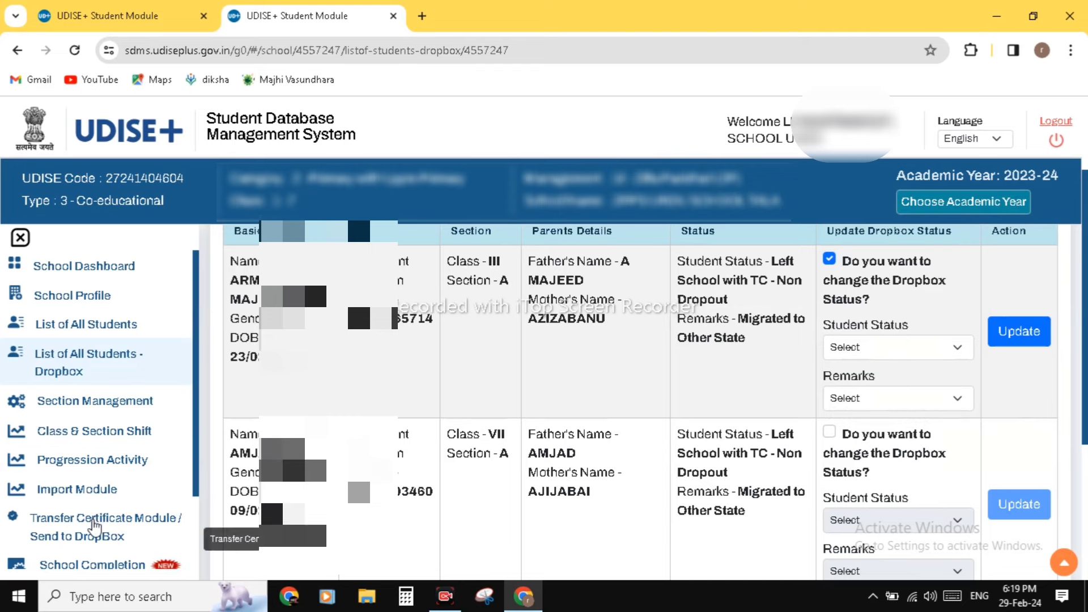
# - Open the Transfer Certificate Module and read the explanations of Left School already with TC, Issue New TC, Mark Dropout and Mark Inactive
pyautogui.click(94, 527)
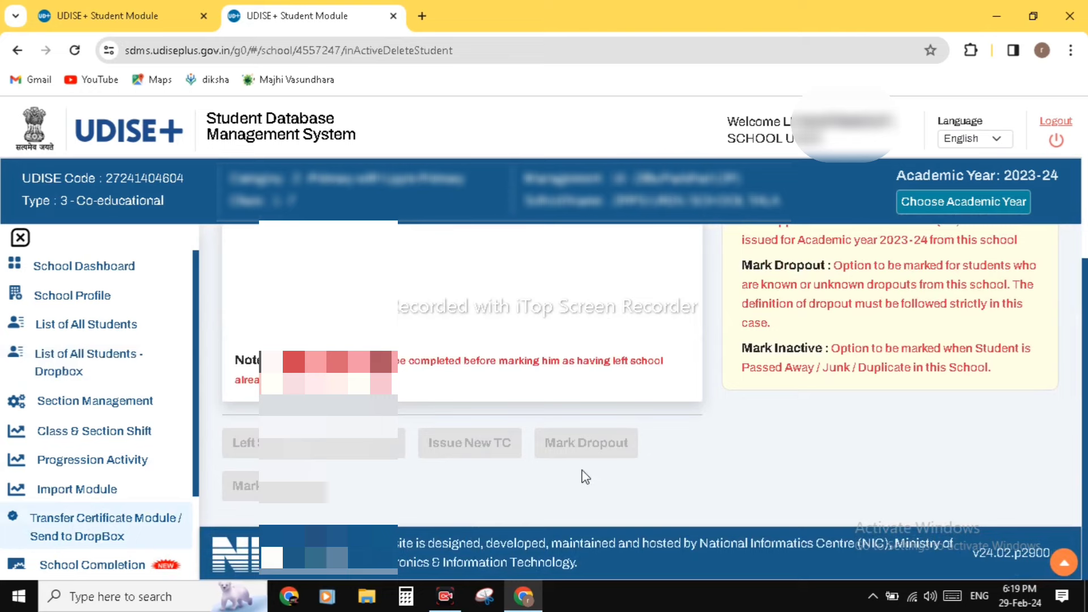
pyautogui.scroll(3, 586, 477)
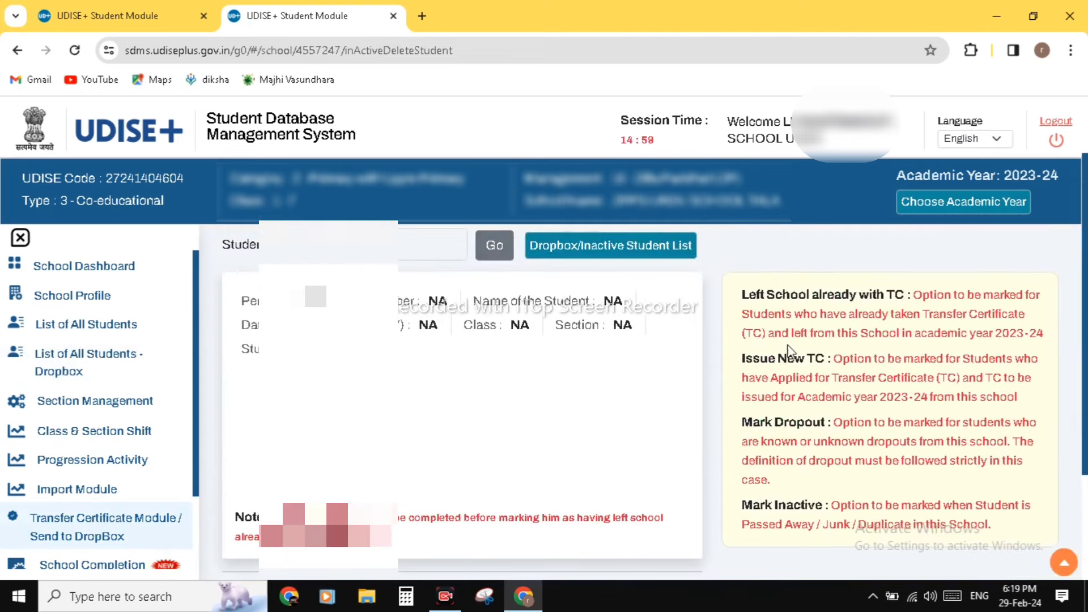
pyautogui.scroll(-1, 765, 414)
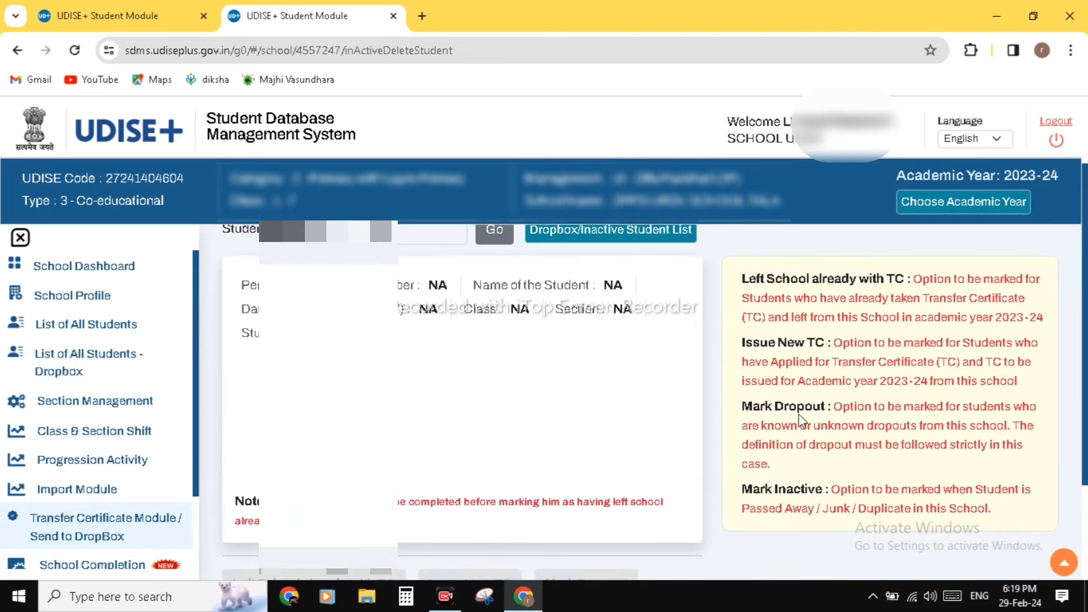
pyautogui.scroll(-1, 806, 493)
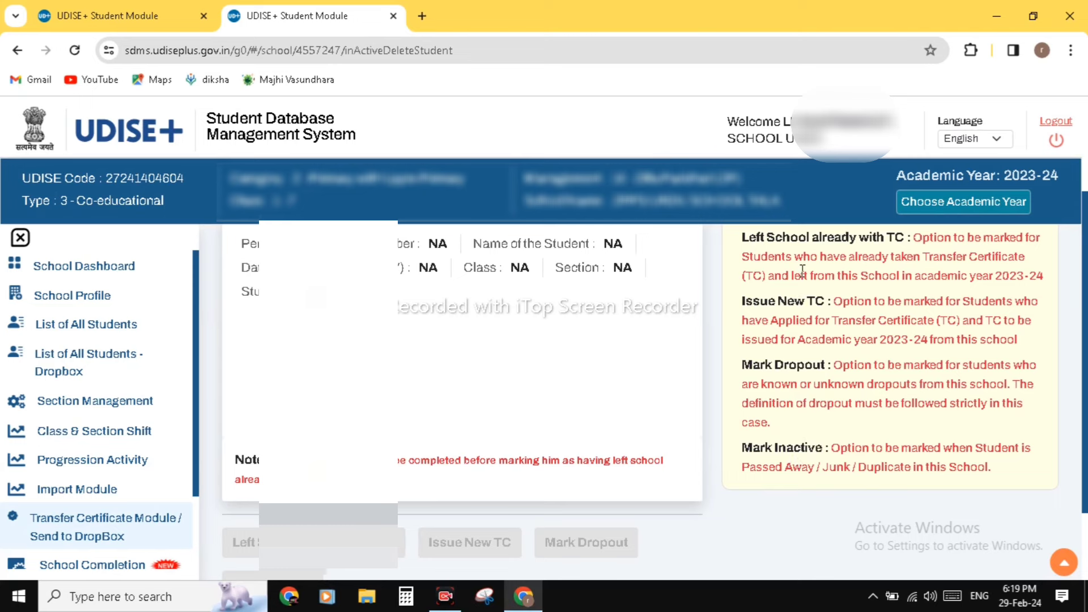
pyautogui.scroll(1, 802, 271)
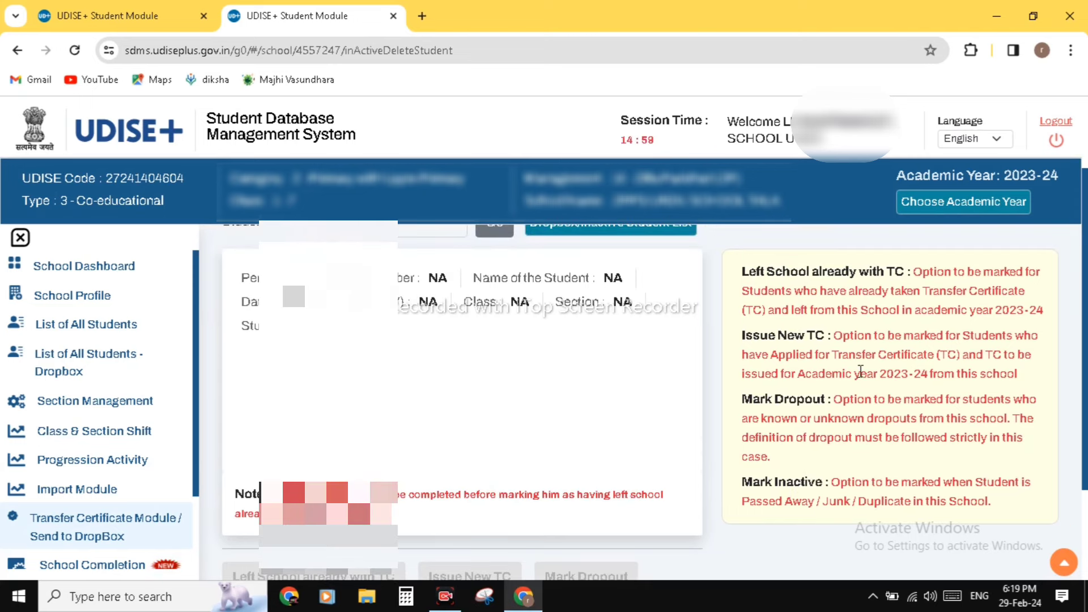
pyautogui.scroll(-1, 860, 371)
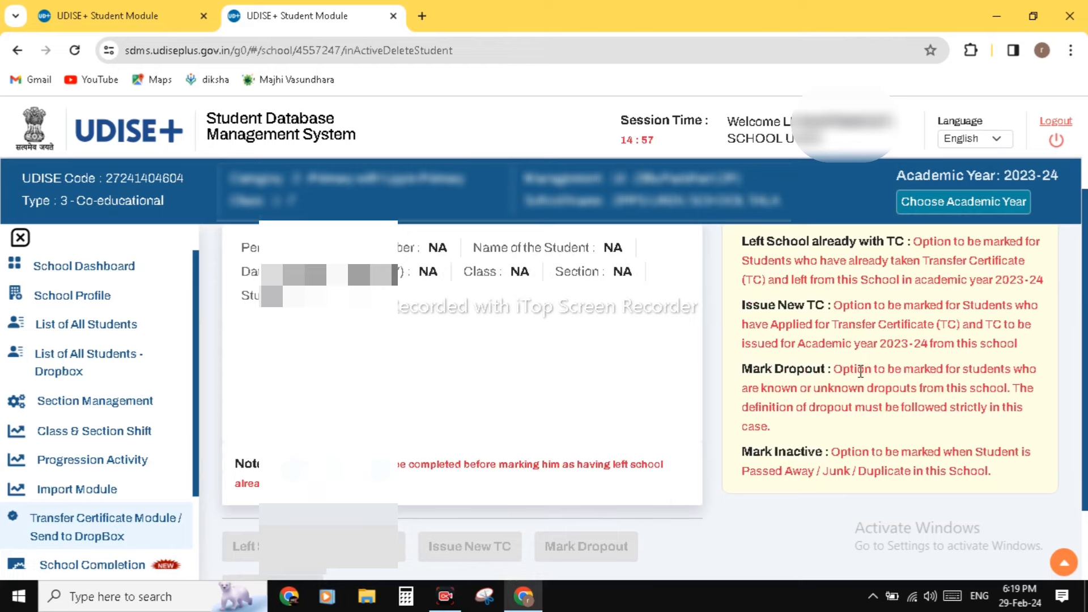
pyautogui.scroll(2, 607, 430)
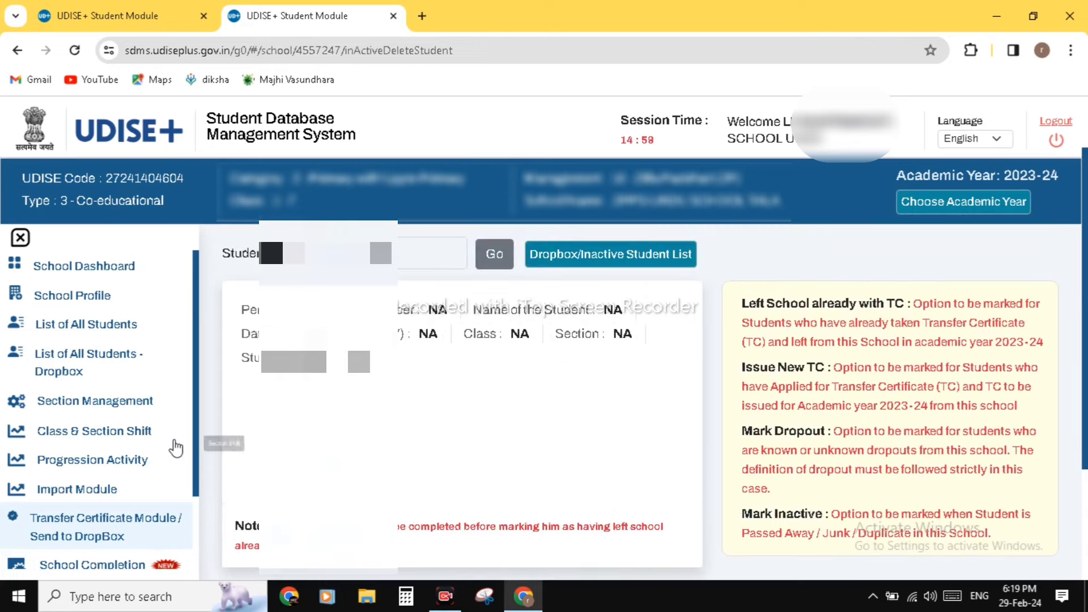
# - Return to the dropbox list of all students and enable the dropbox status change for the Class III student
pyautogui.click(90, 364)
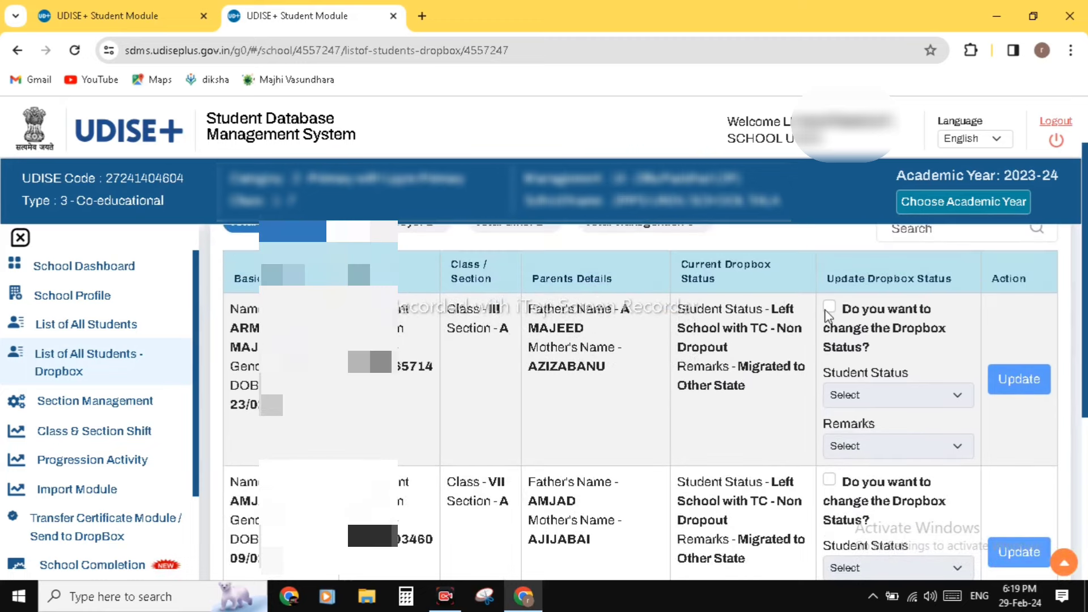
pyautogui.click(829, 308)
pyautogui.scroll(-1, 901, 346)
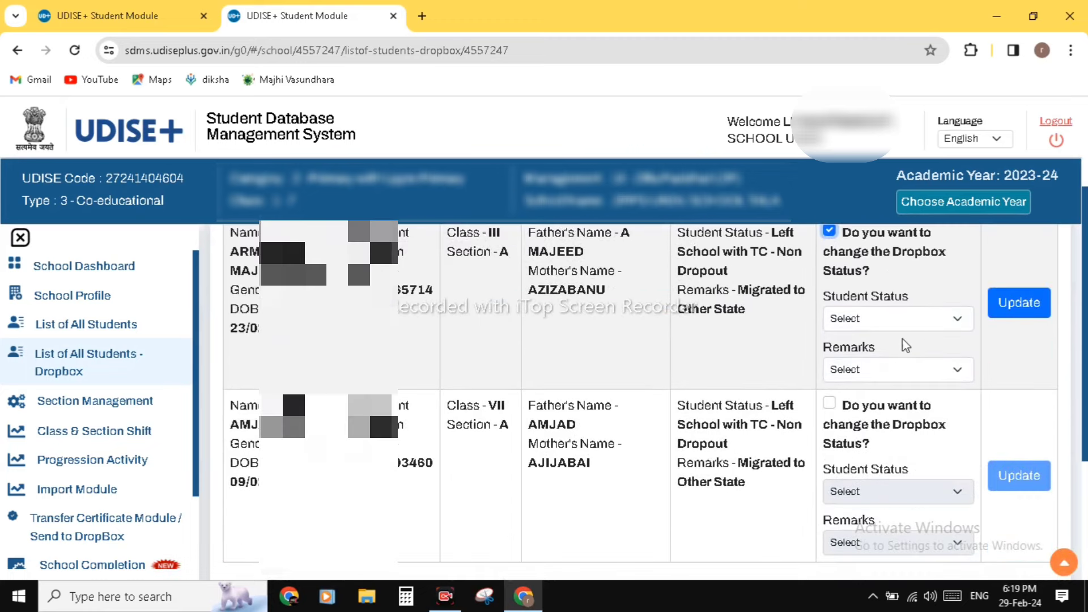
# - Set the Class III student's status to Mark Inactive and examine the Remarks options offered for it
pyautogui.click(961, 327)
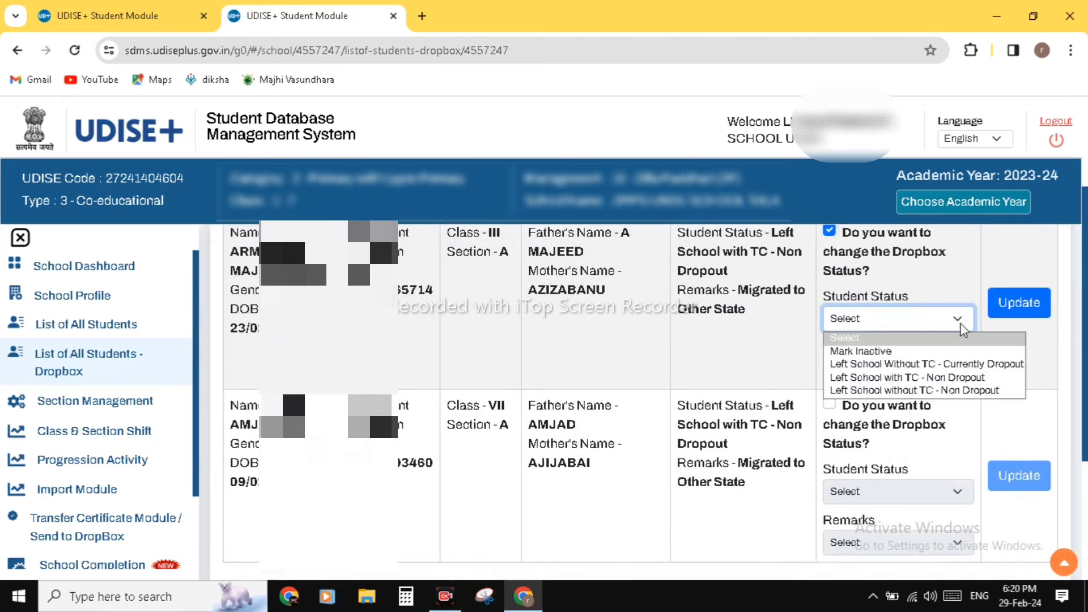
pyautogui.click(927, 352)
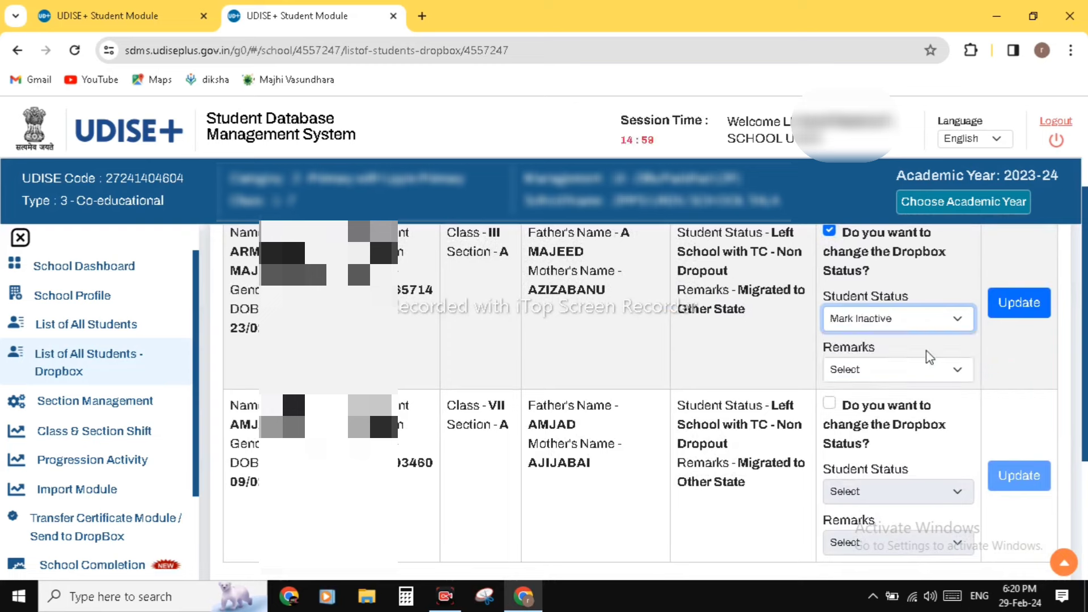
pyautogui.click(958, 370)
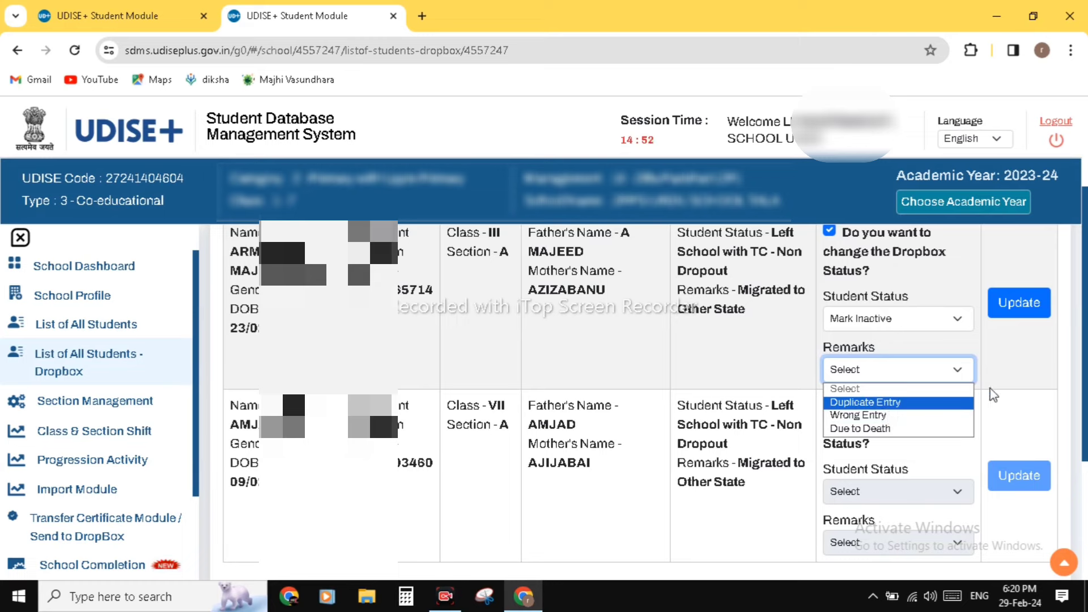
pyautogui.click(1021, 383)
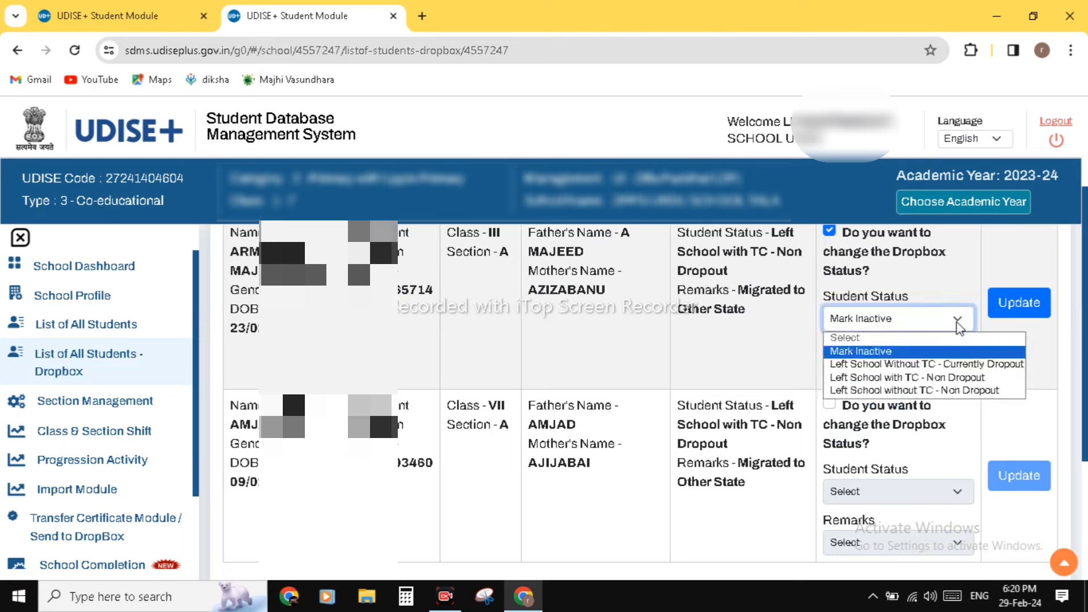
# - Set the Class III student's status to Left School with TC - Non Dropout with the remark Migrated to Other State
pyautogui.click(960, 322)
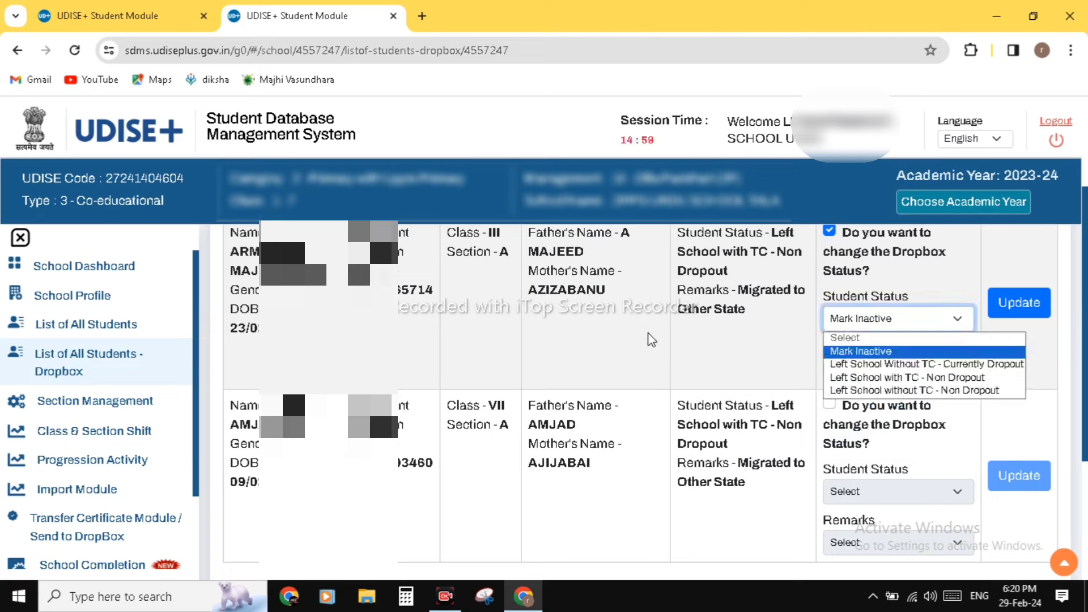
pyautogui.click(917, 378)
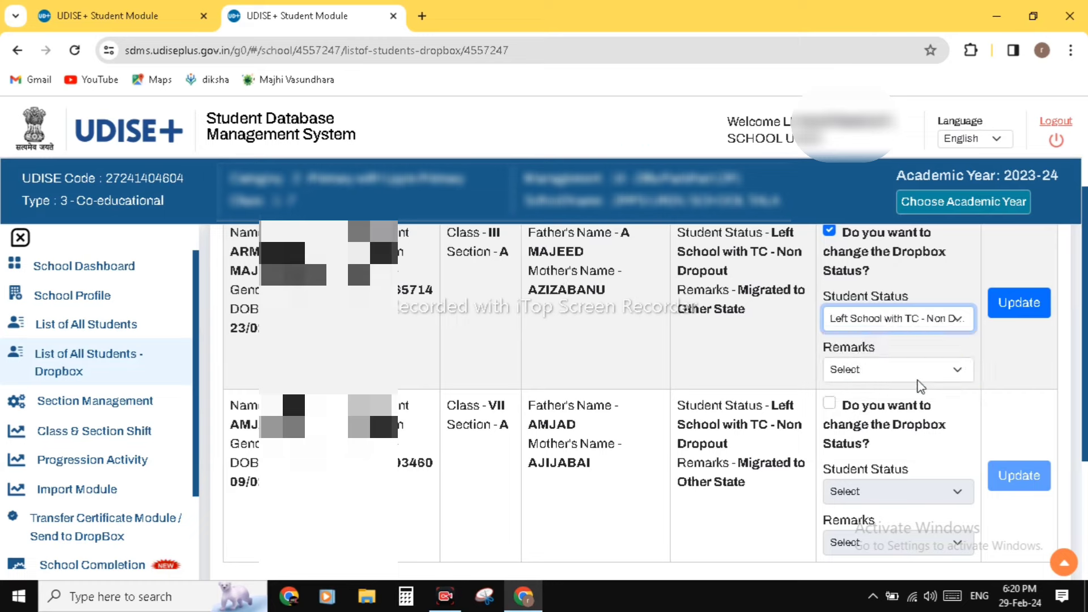
pyautogui.click(957, 373)
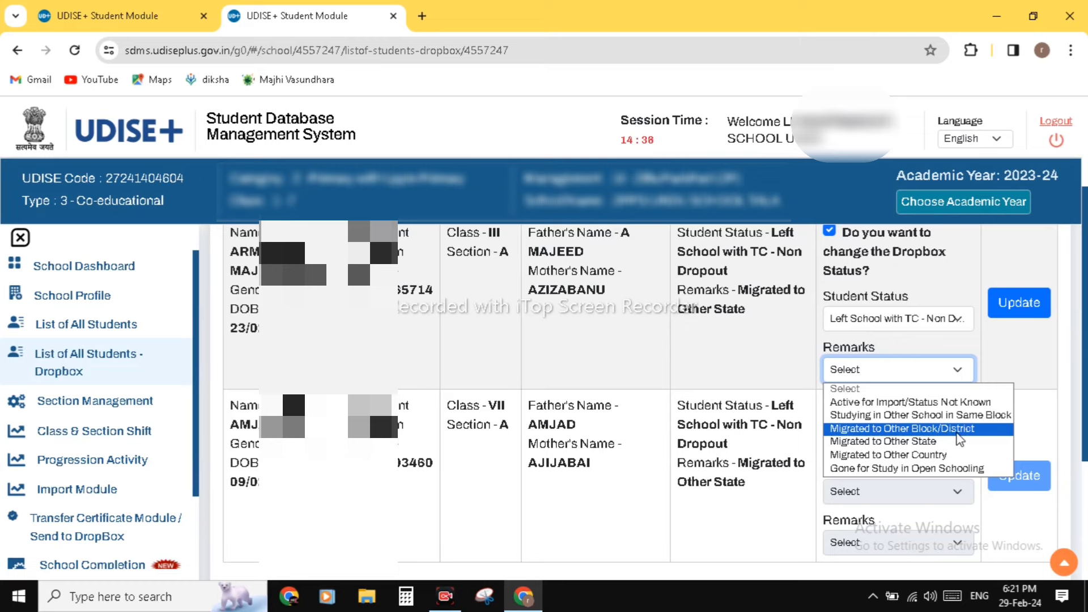
pyautogui.click(960, 441)
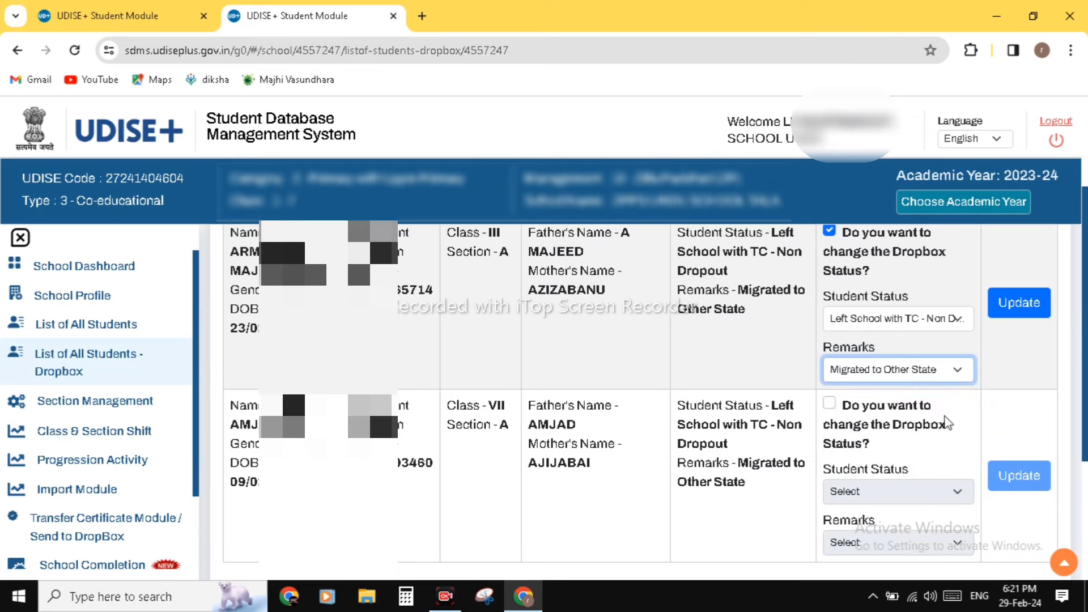
pyautogui.click(956, 375)
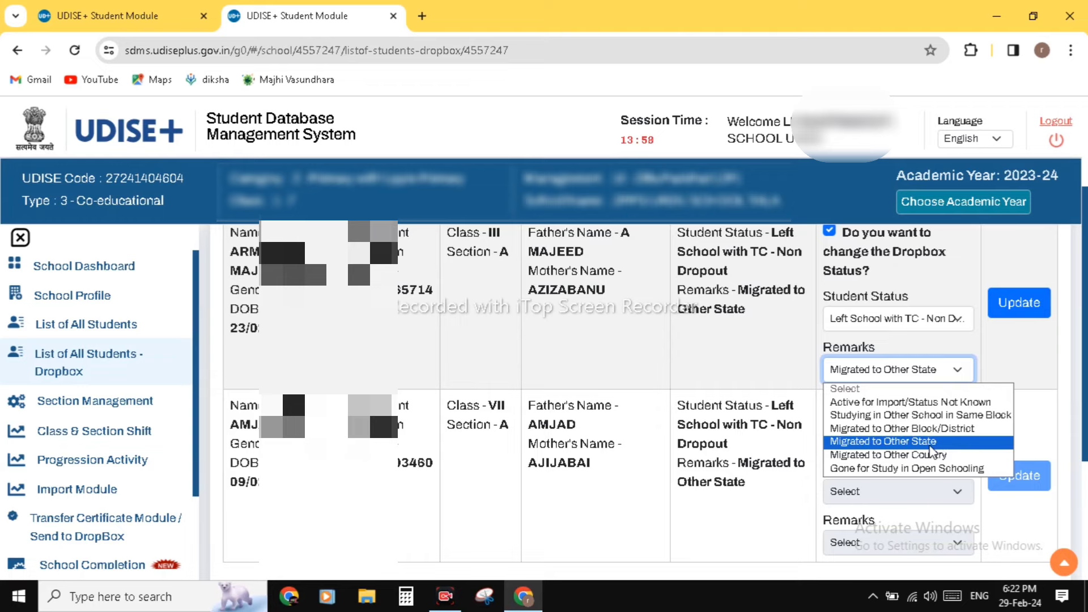
pyautogui.click(930, 444)
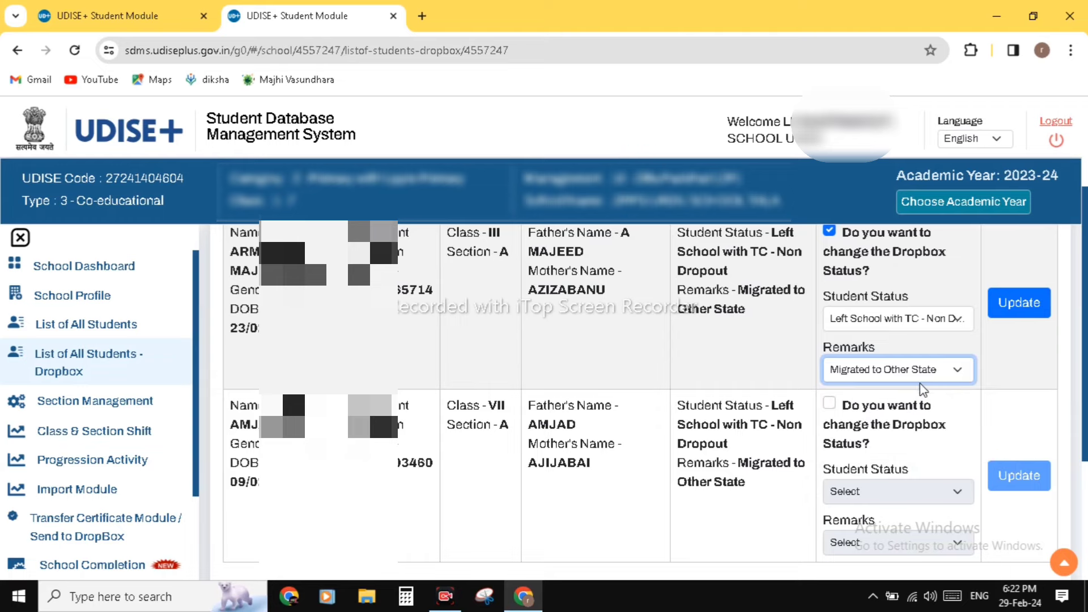
# - Submit the Class III student's dropbox status update and dismiss the confirmation
pyautogui.scroll(1, 1007, 393)
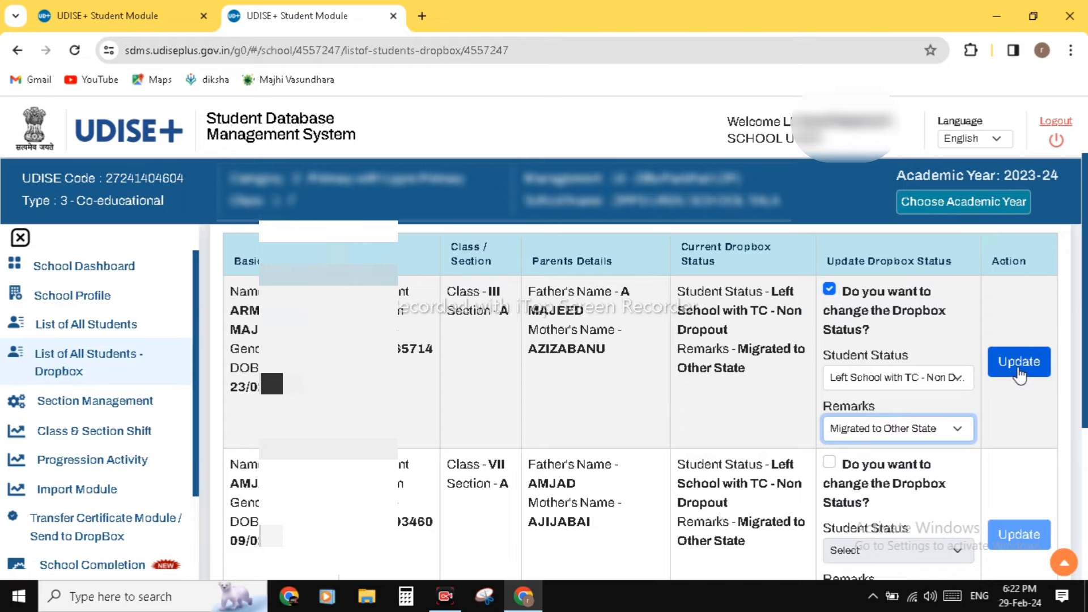
pyautogui.click(1019, 374)
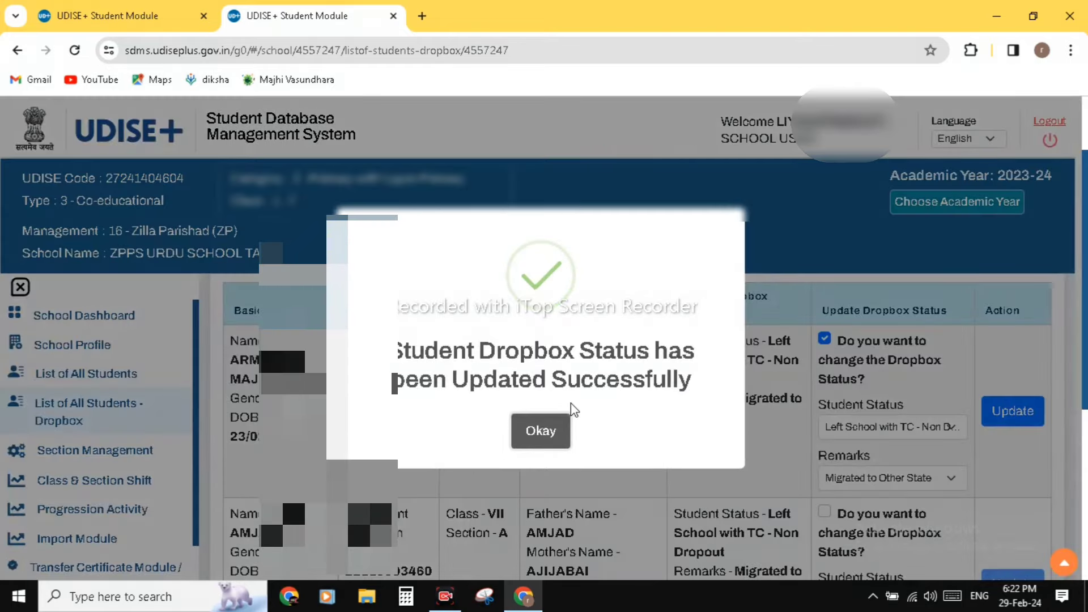
pyautogui.click(537, 436)
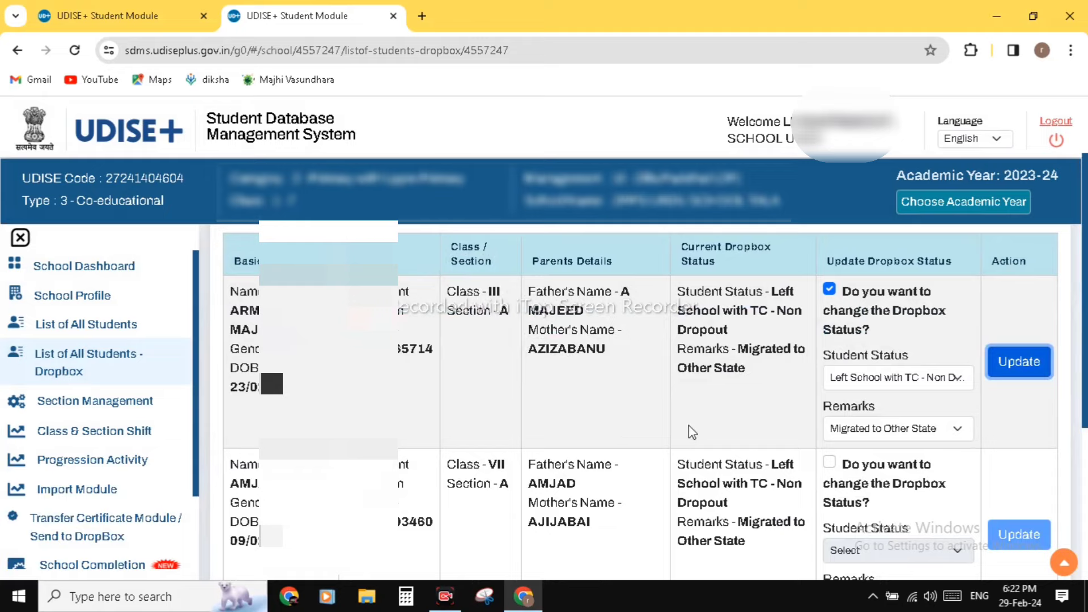
# - Enable the dropbox status change for the Class VII student and examine the Student Status and Remarks options without choosing any
pyautogui.scroll(-1, 692, 432)
pyautogui.scroll(-1, 690, 430)
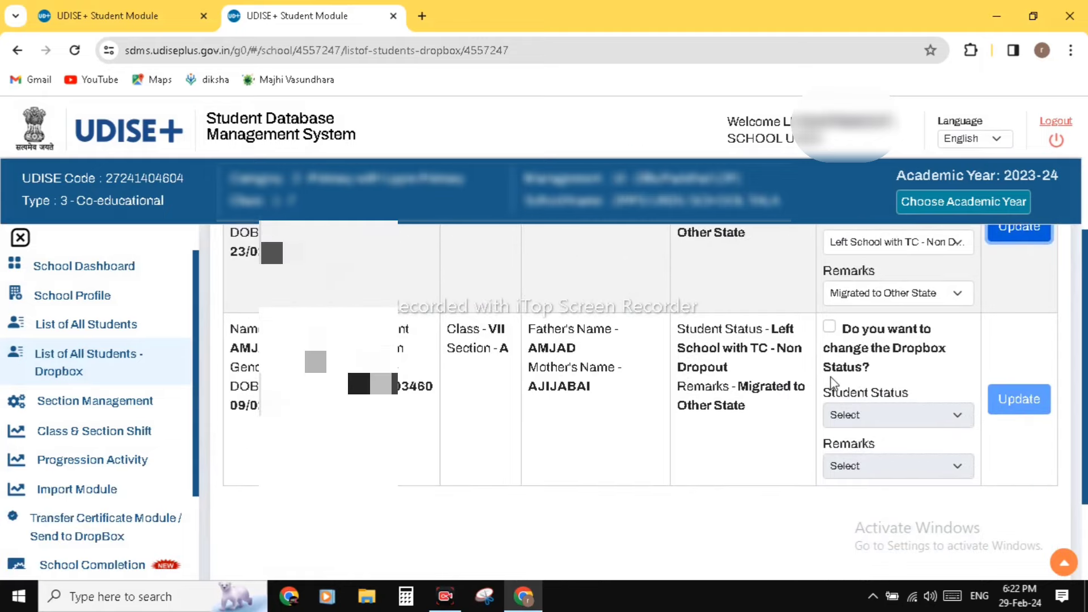
pyautogui.scroll(2, 828, 381)
pyautogui.scroll(-3, 834, 379)
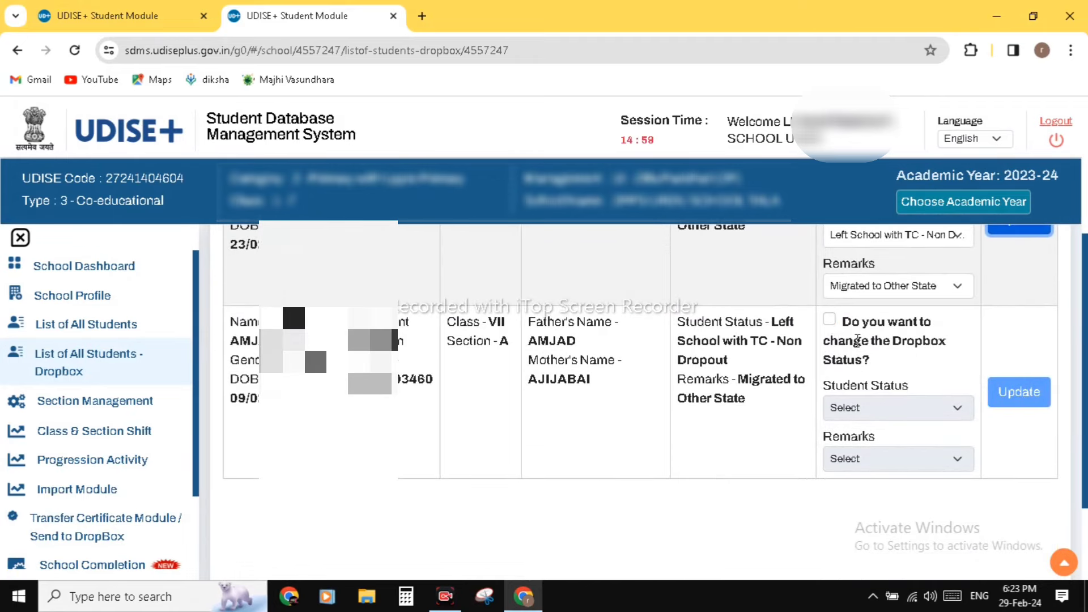
pyautogui.scroll(-1, 857, 339)
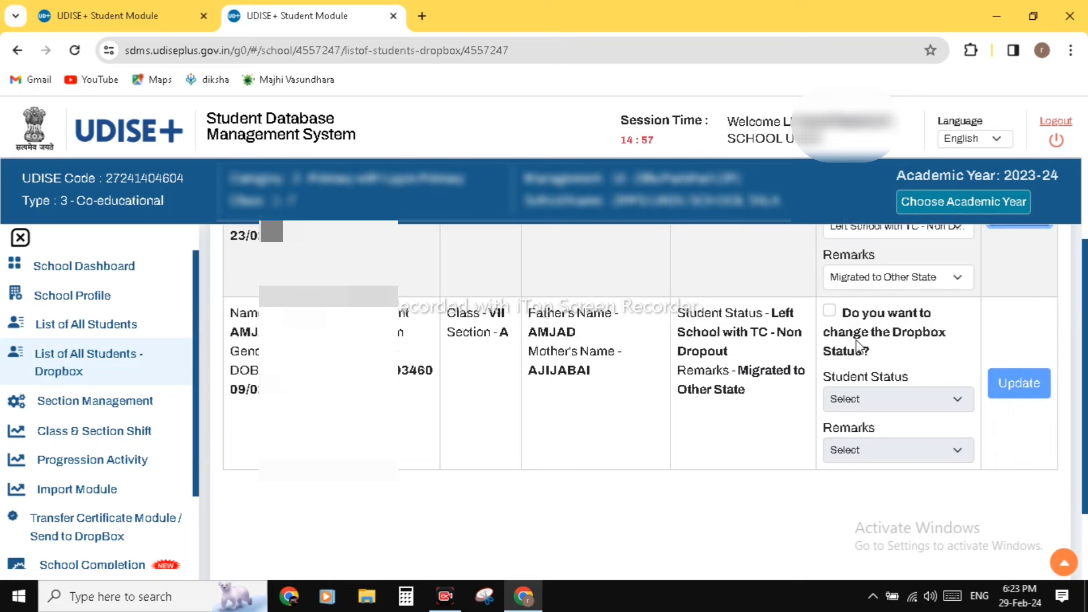
pyautogui.scroll(-2, 858, 346)
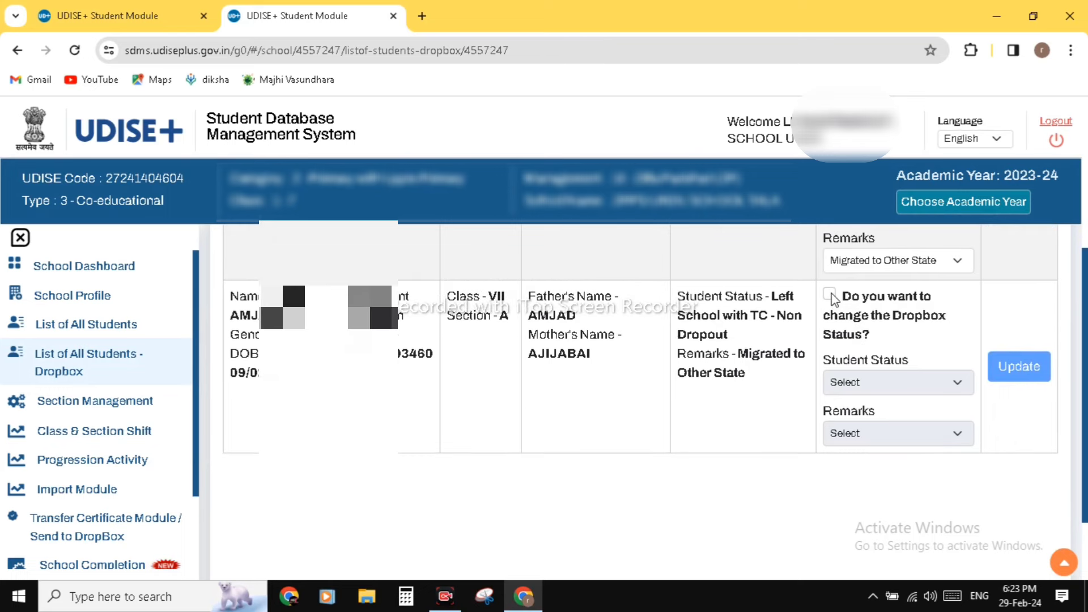
pyautogui.click(830, 296)
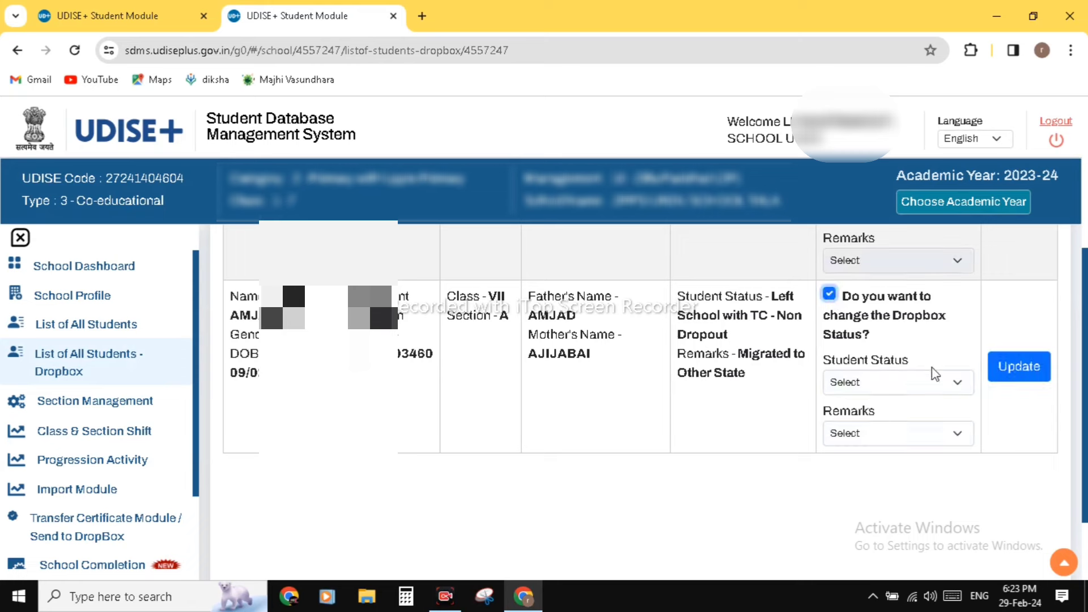
pyautogui.click(957, 390)
pyautogui.click(958, 400)
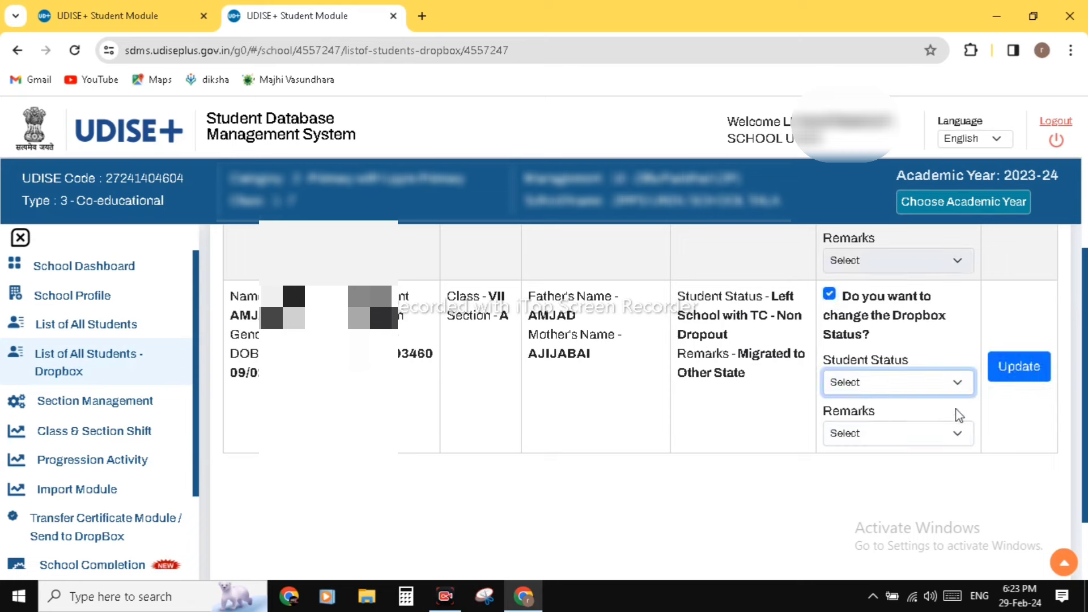
pyautogui.click(959, 433)
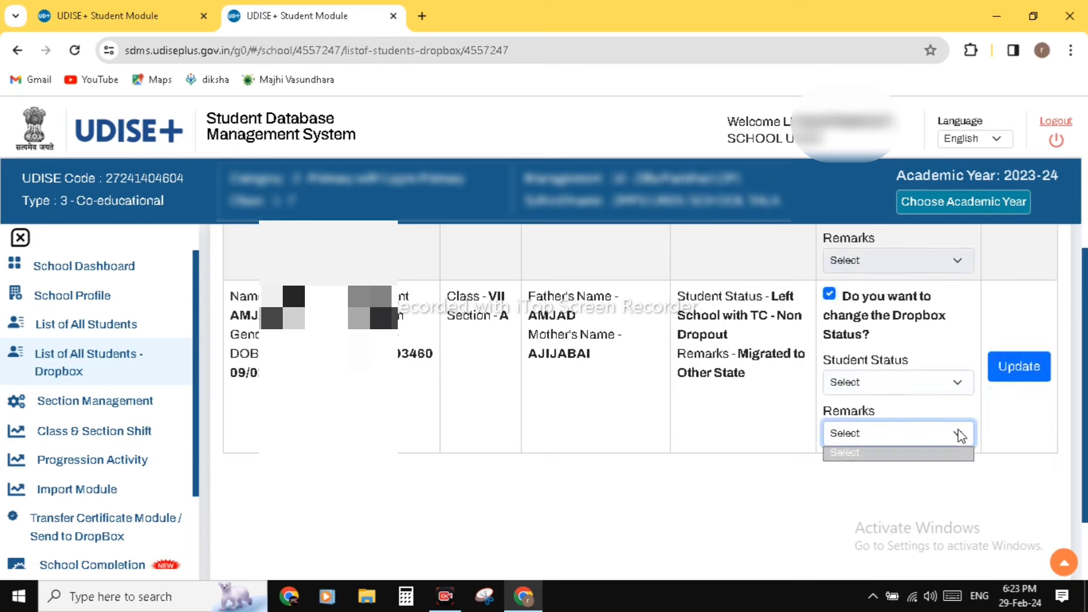
pyautogui.click(957, 383)
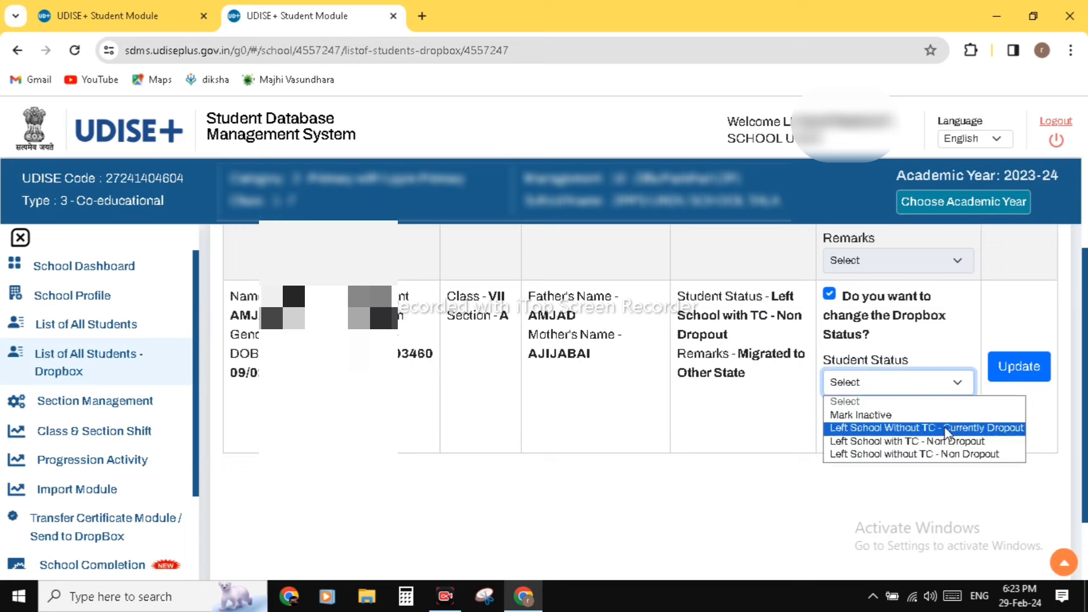
pyautogui.click(929, 382)
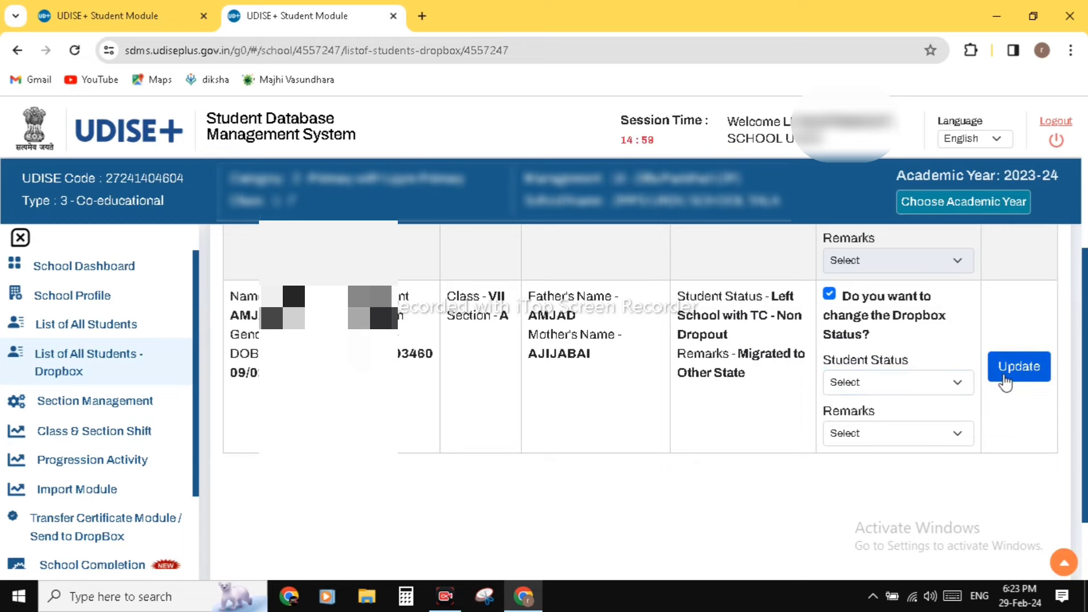
pyautogui.scroll(3, 913, 485)
pyautogui.scroll(3, 918, 488)
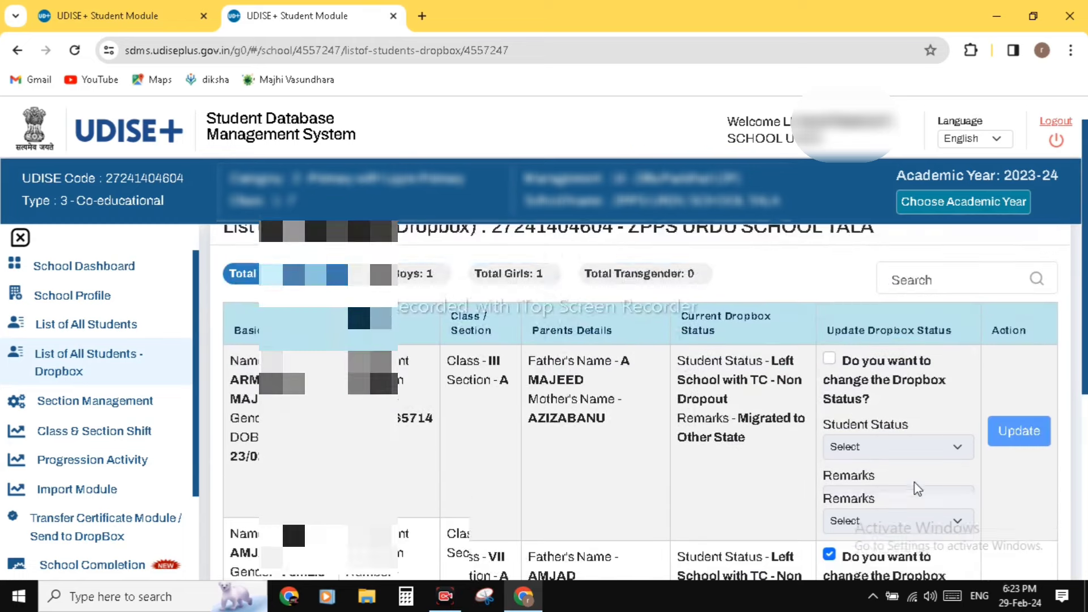
pyautogui.scroll(-2, 901, 430)
pyautogui.scroll(-1, 894, 395)
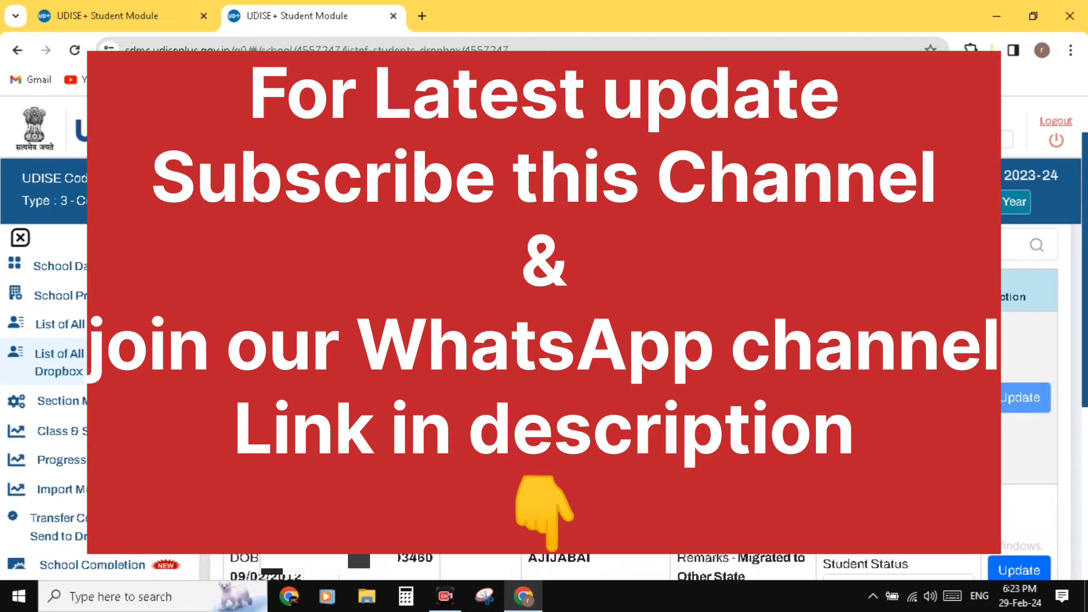
pyautogui.scroll(-1, 44, 397)
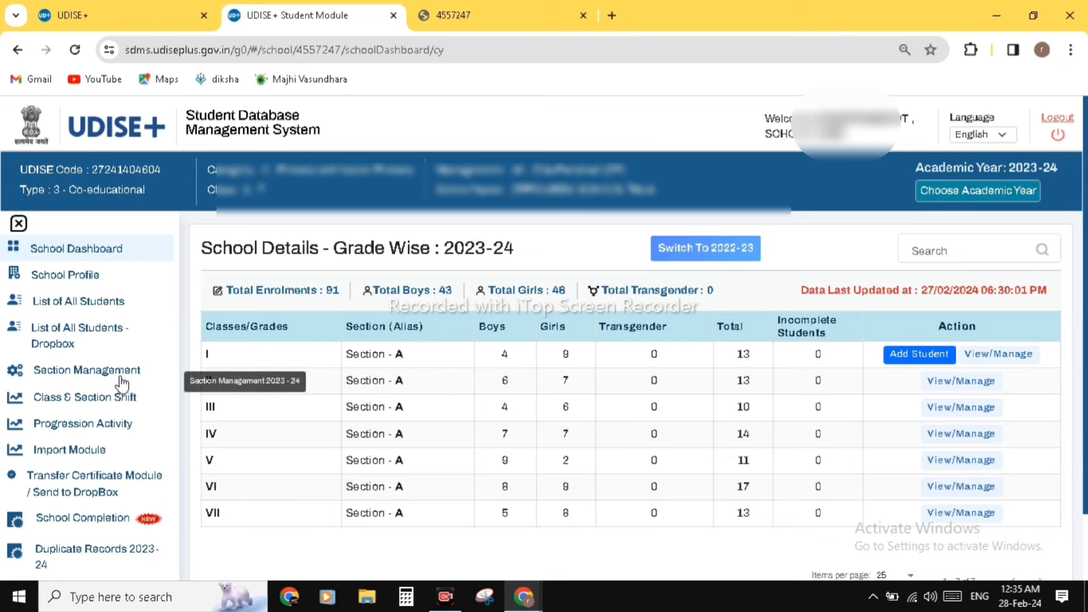
# - Open the School Completion module and read its student counts, completion notes, Enrolment Summary download and declaration
pyautogui.click(89, 530)
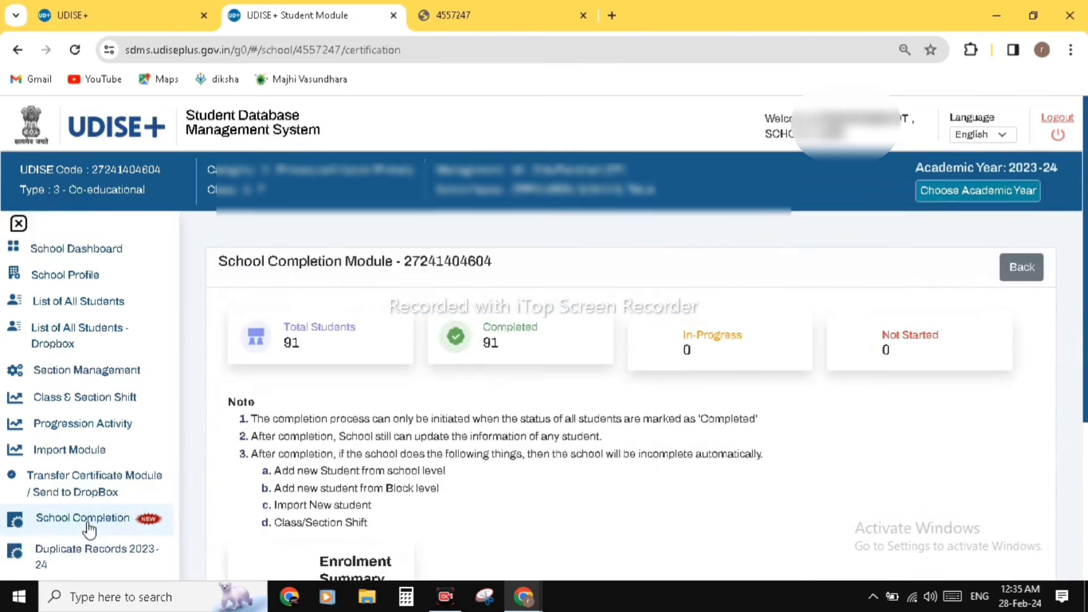
pyautogui.scroll(-1, 417, 463)
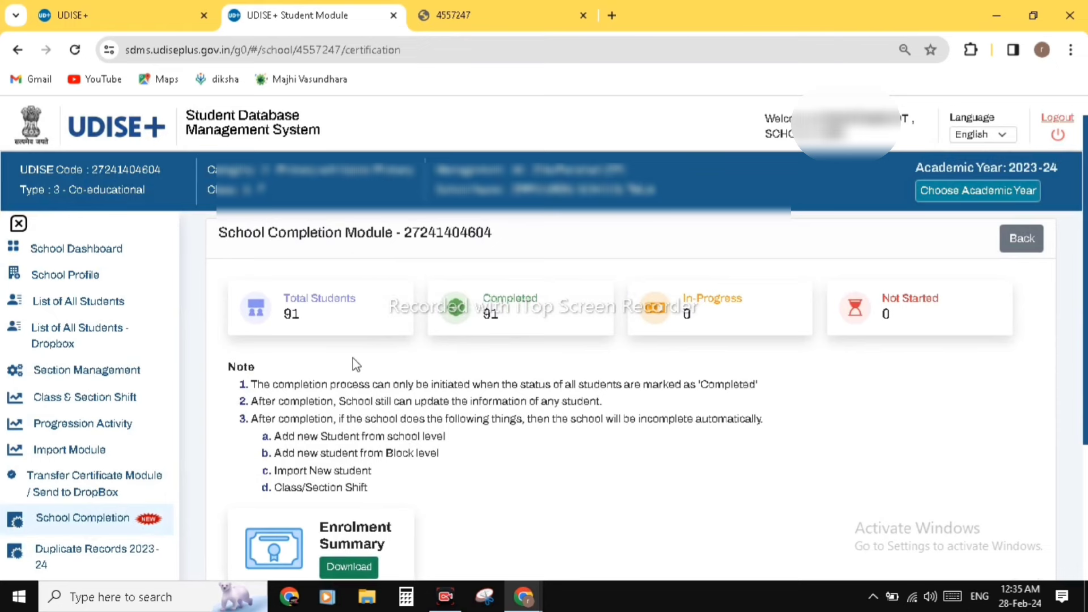
pyautogui.scroll(-2, 408, 377)
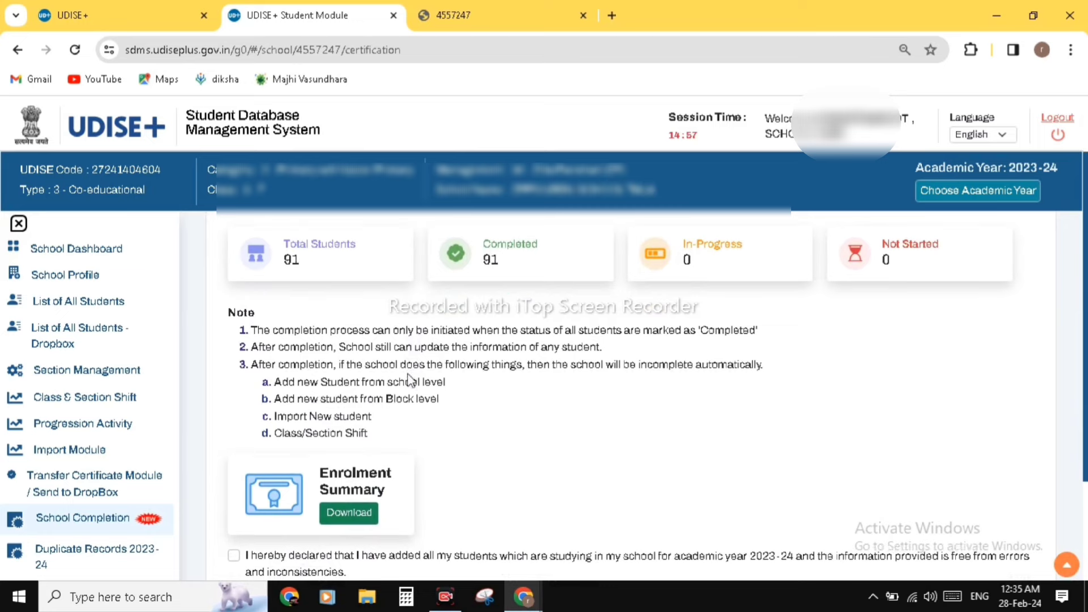
pyautogui.scroll(-3, 408, 374)
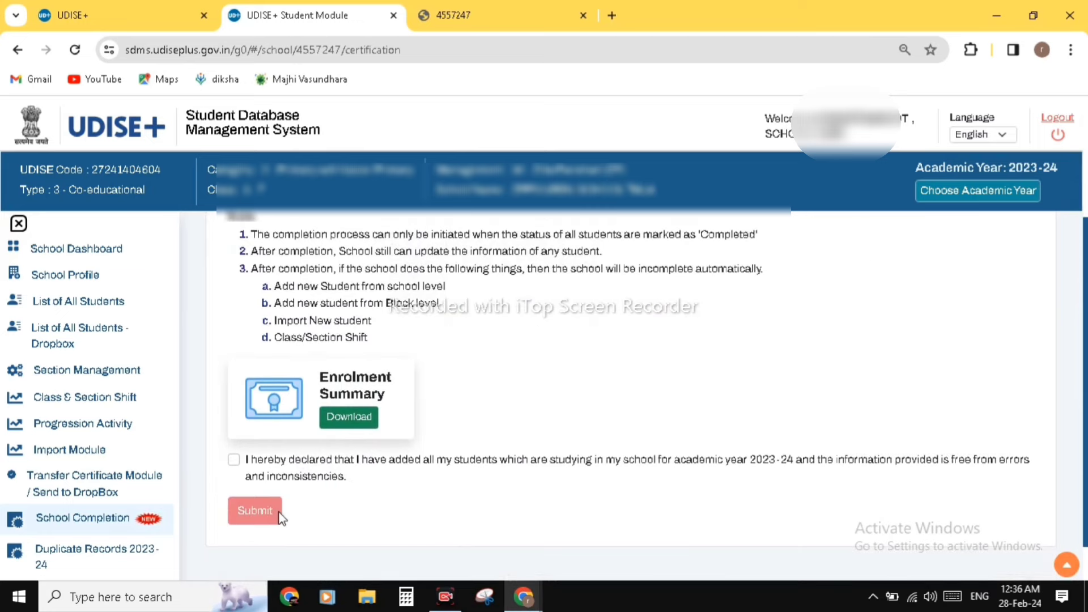
pyautogui.scroll(3, 406, 500)
pyautogui.scroll(1, 493, 462)
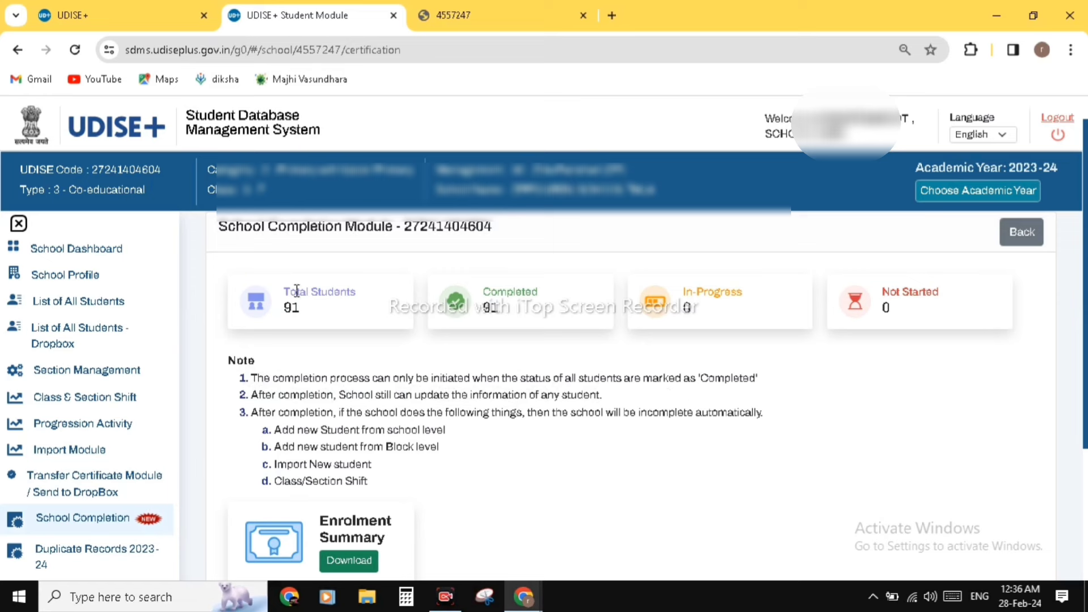
# - Compare the Total Students count with the Completed count in the School Completion module
pyautogui.moveTo(366, 298); pyautogui.dragTo(372, 316)
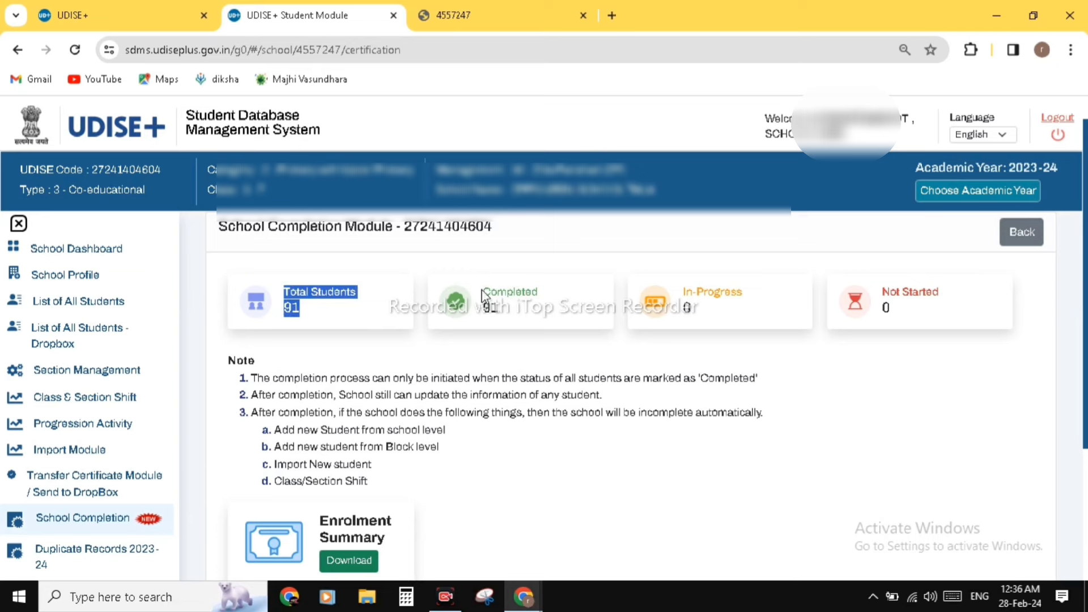
pyautogui.moveTo(488, 291); pyautogui.dragTo(539, 322)
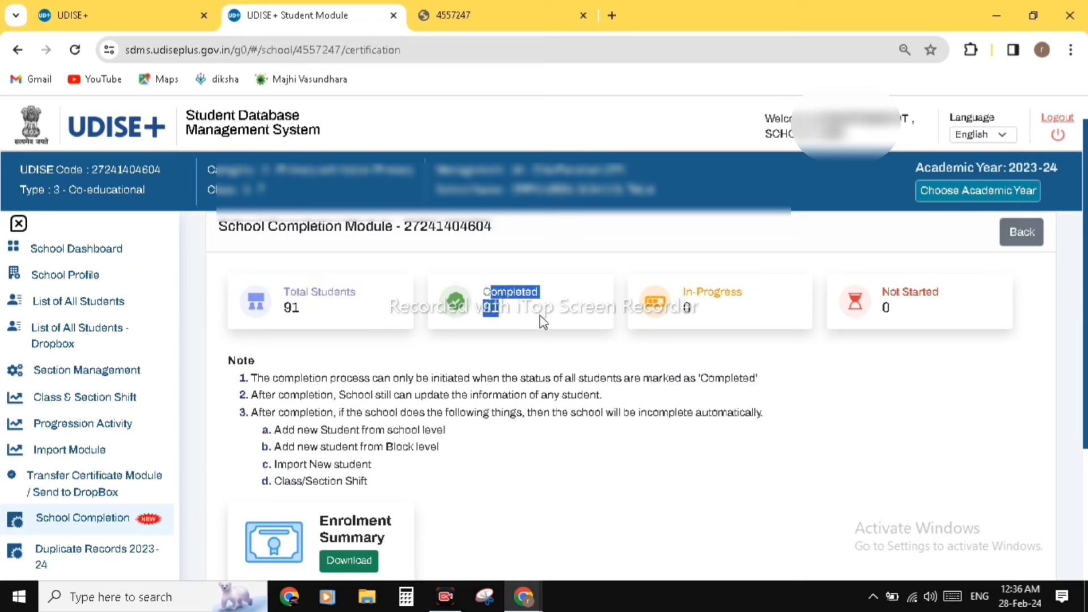
pyautogui.click(368, 317)
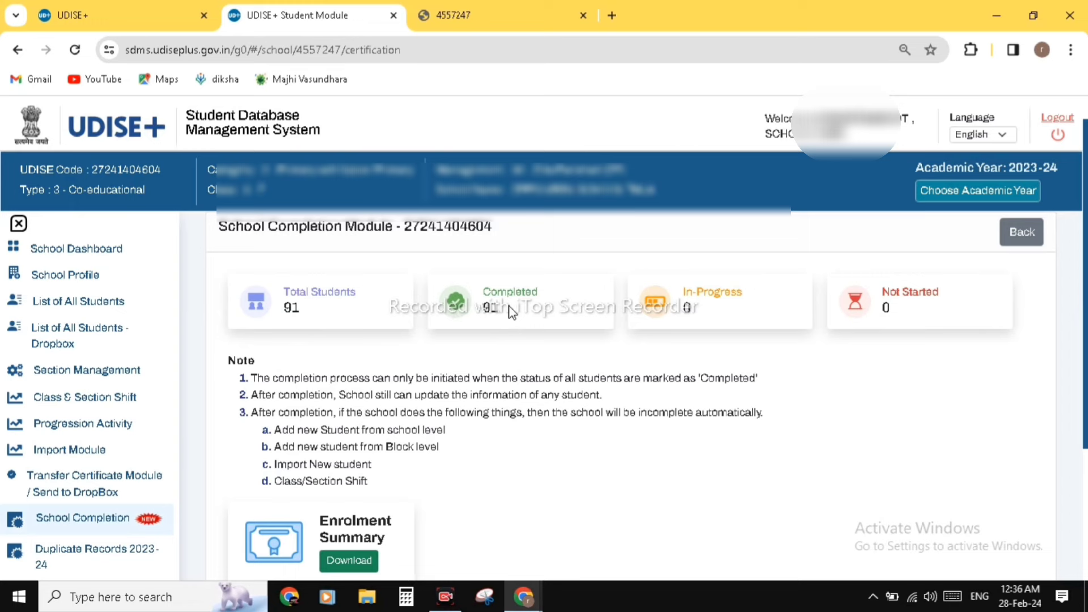
# - Read the School Completion module's notes on when completion can start and which actions make the school incomplete
pyautogui.scroll(-1, 511, 312)
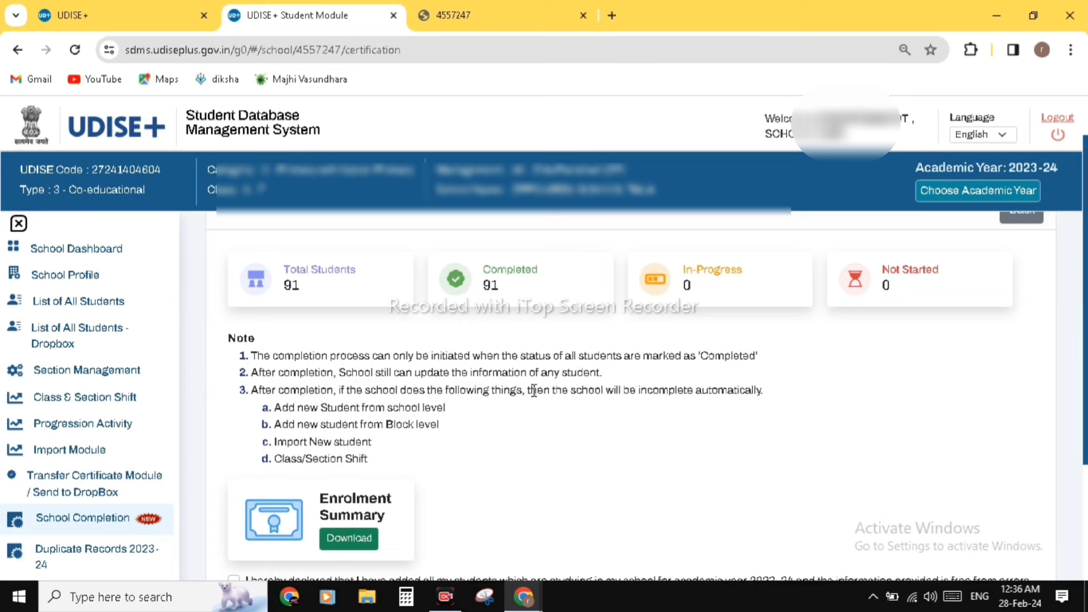
pyautogui.scroll(-2, 581, 387)
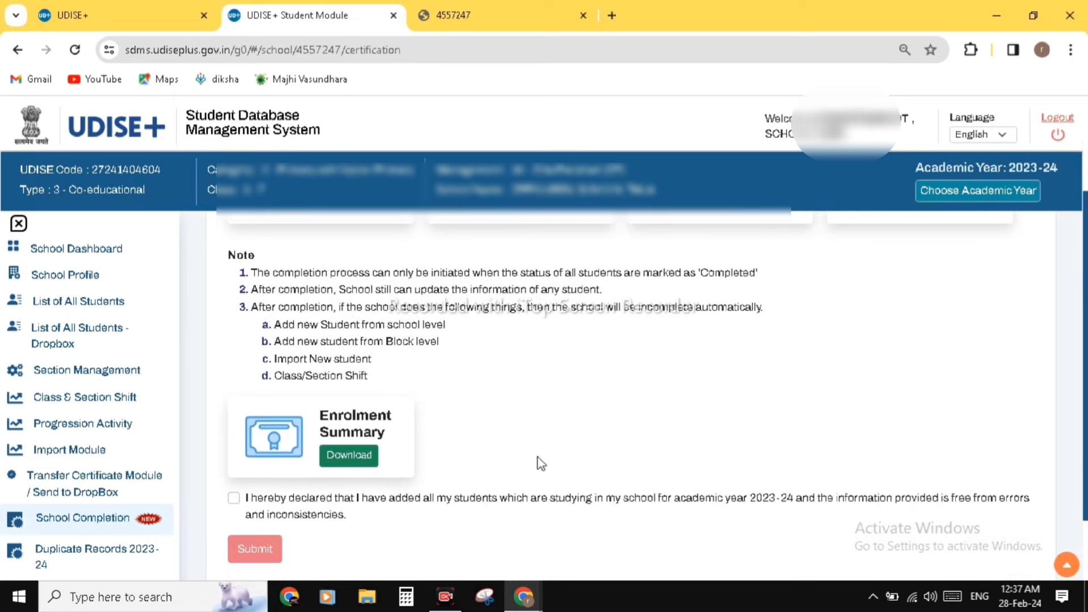
pyautogui.scroll(1, 539, 461)
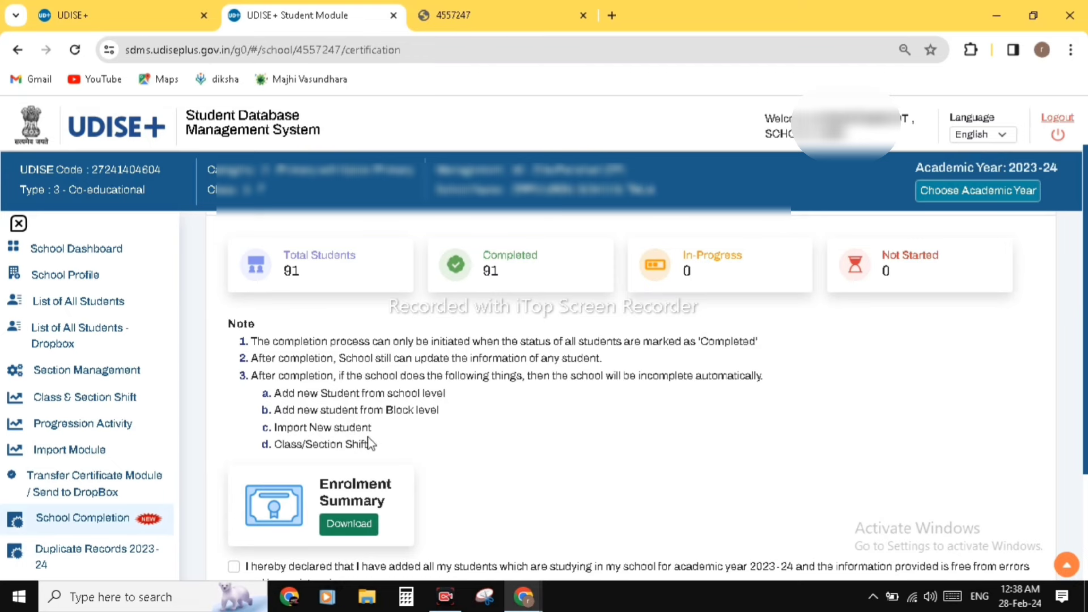
pyautogui.scroll(-2, 371, 443)
pyautogui.scroll(1, 565, 425)
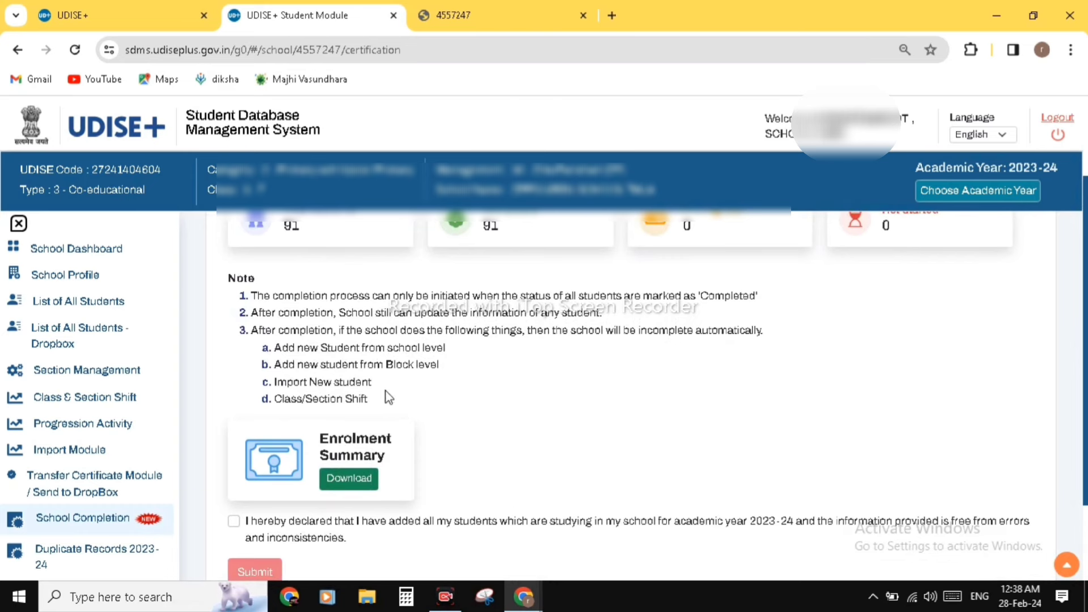
pyautogui.scroll(-1, 480, 399)
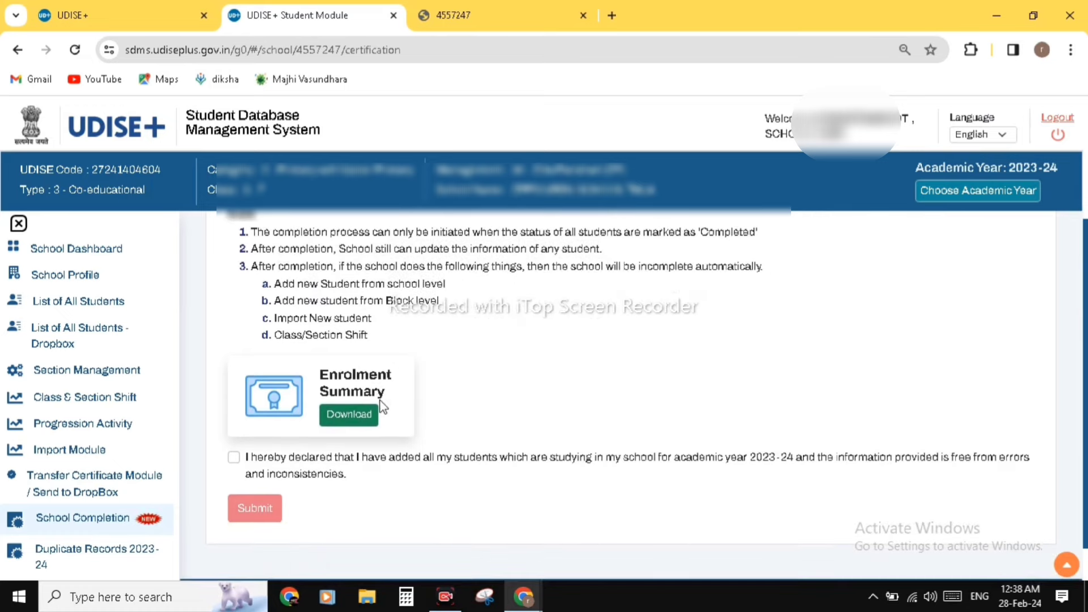
pyautogui.scroll(1, 454, 399)
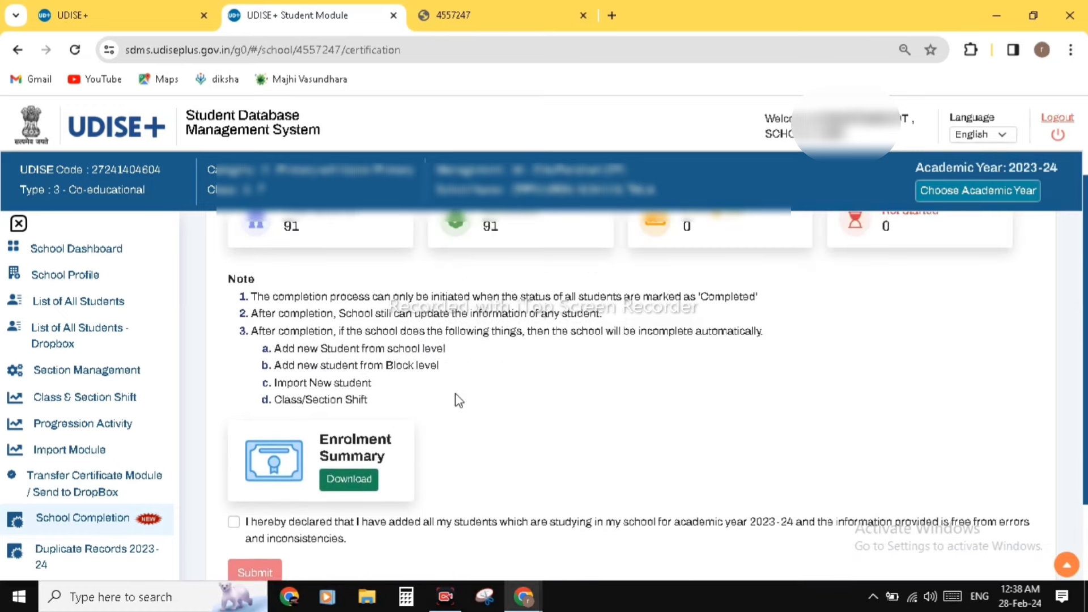
pyautogui.scroll(-1, 454, 399)
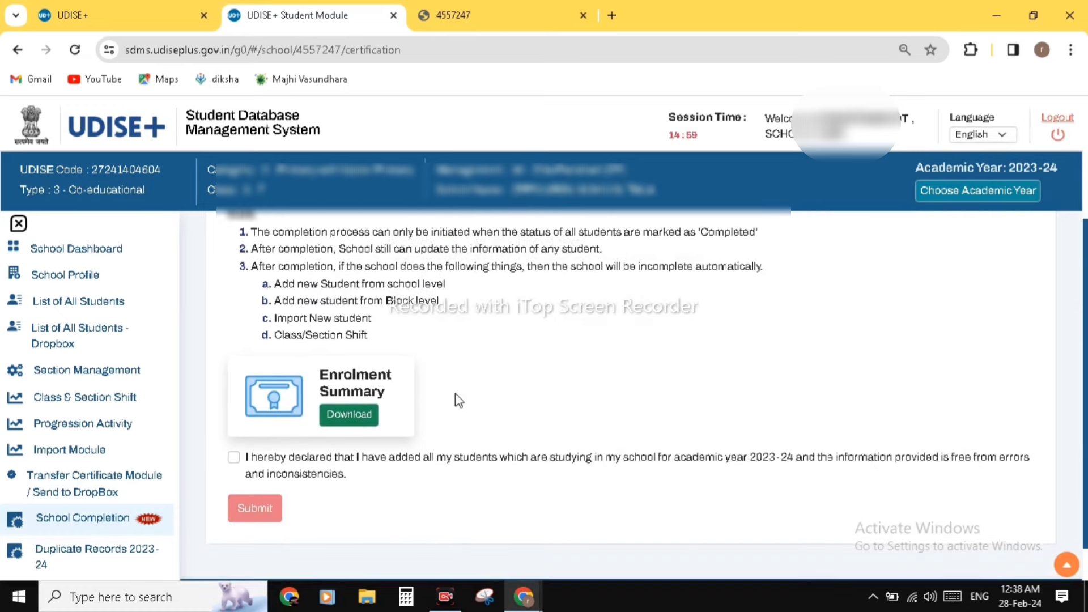
# - Open the Enrolment Summary download and review its class and gender, social category and minority wise enrolment tables
pyautogui.click(349, 415)
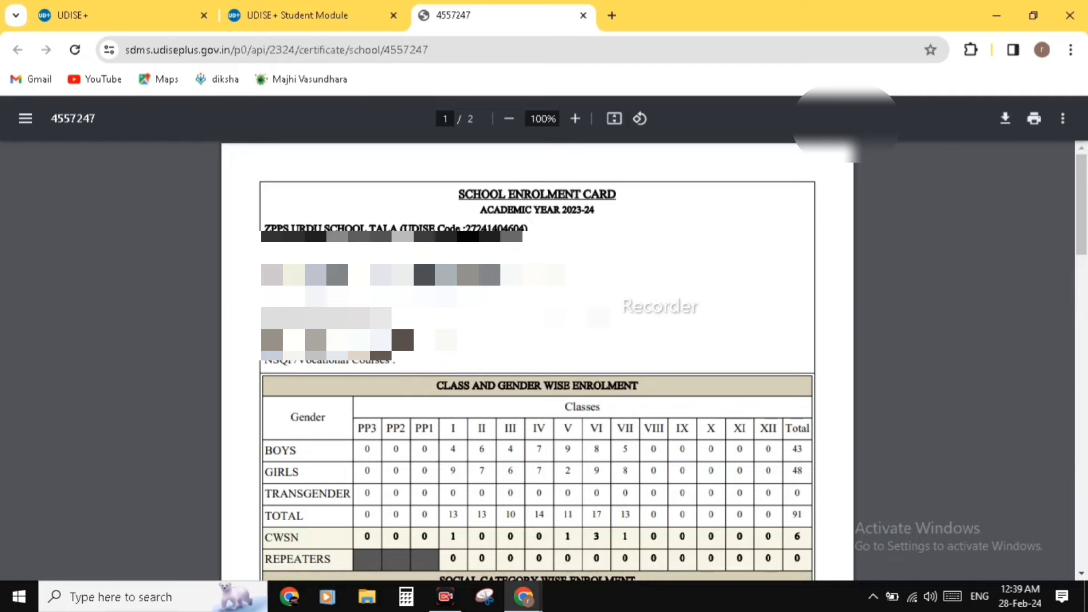
pyautogui.scroll(-3, 637, 333)
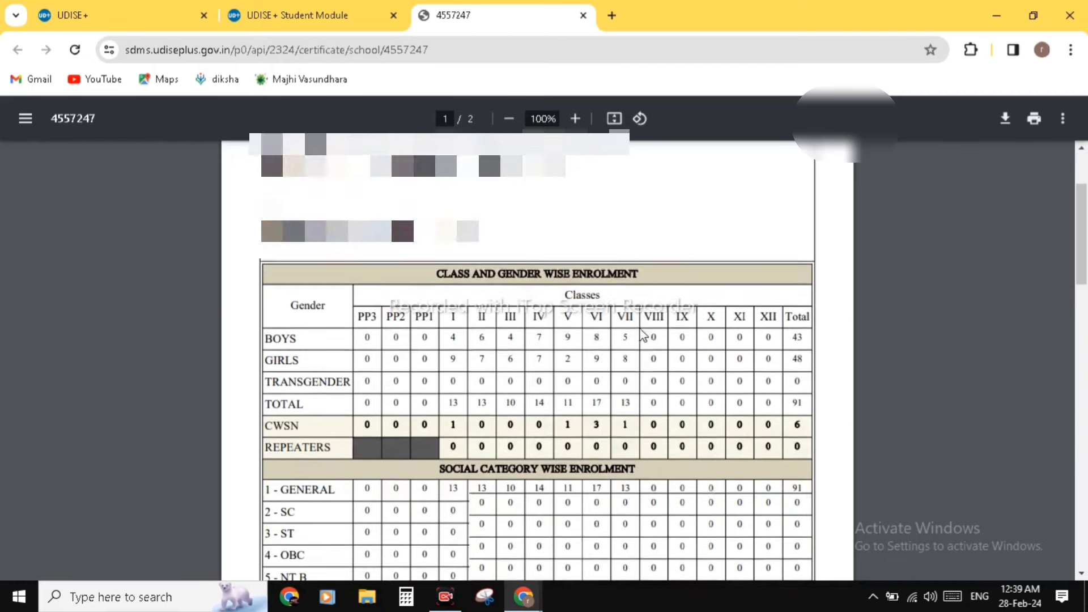
pyautogui.scroll(-1, 642, 333)
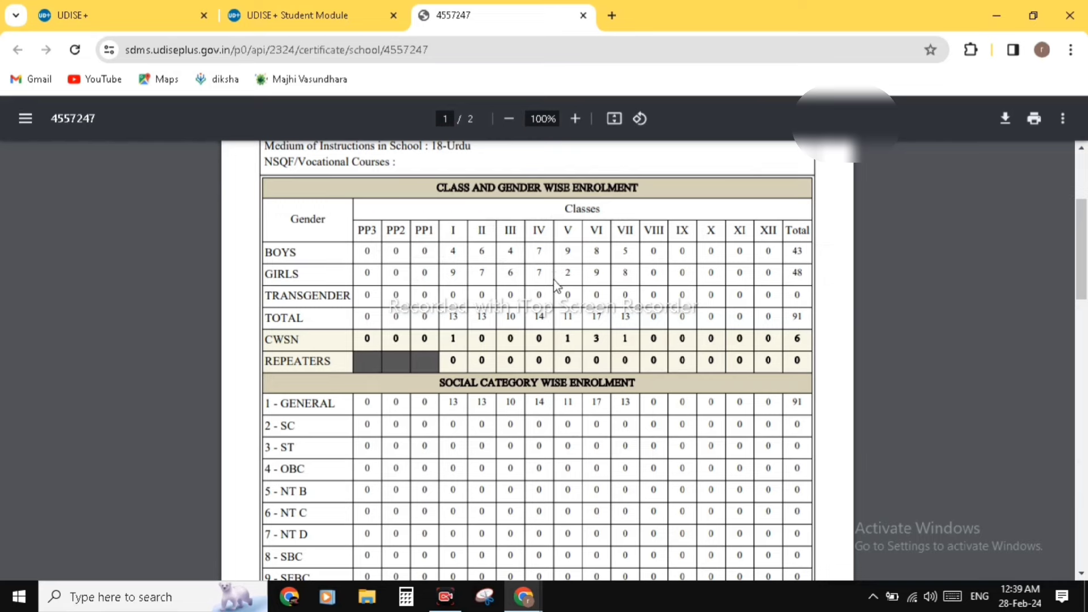
pyautogui.scroll(-3, 555, 283)
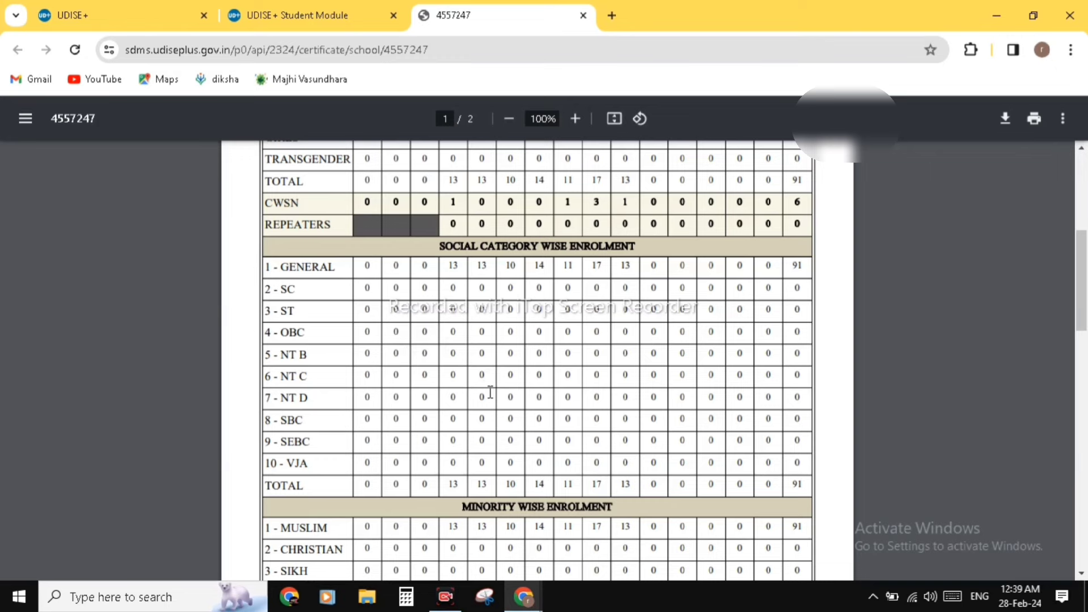
pyautogui.scroll(-3, 490, 392)
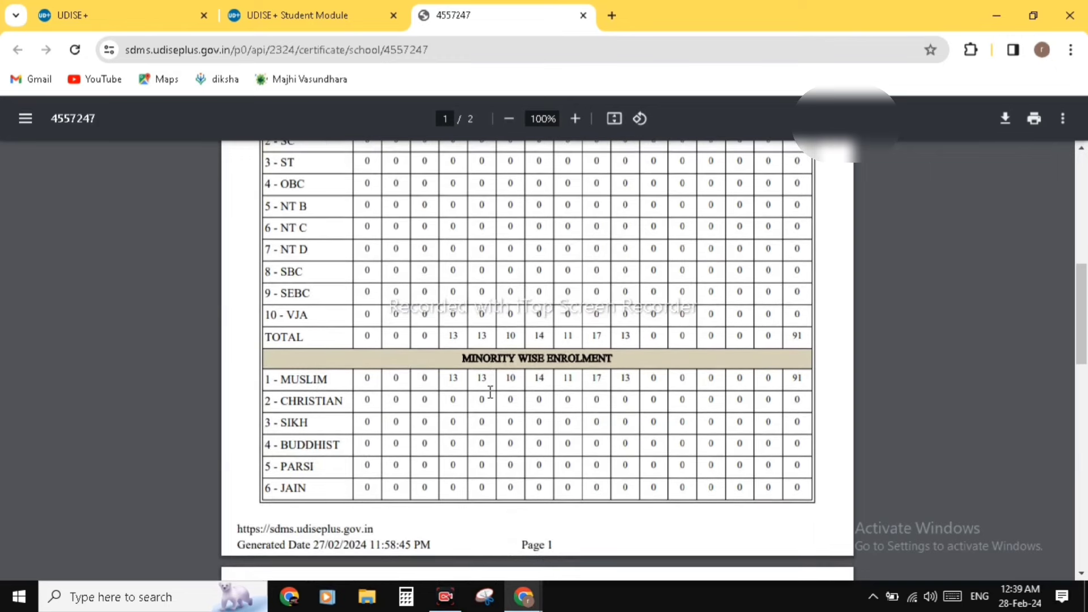
pyautogui.scroll(-1, 490, 392)
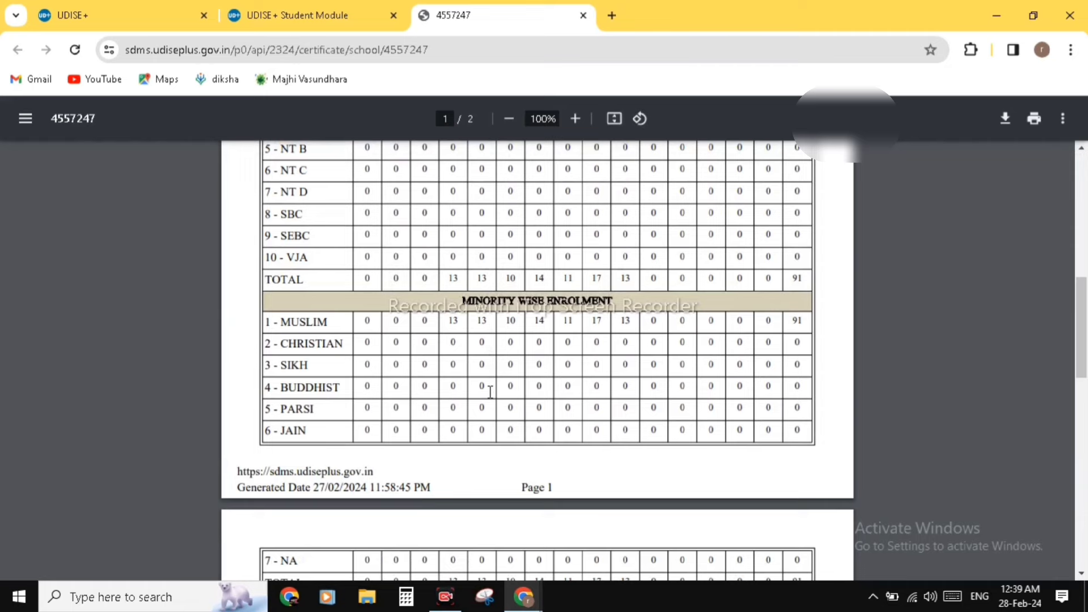
pyautogui.scroll(-1, 490, 392)
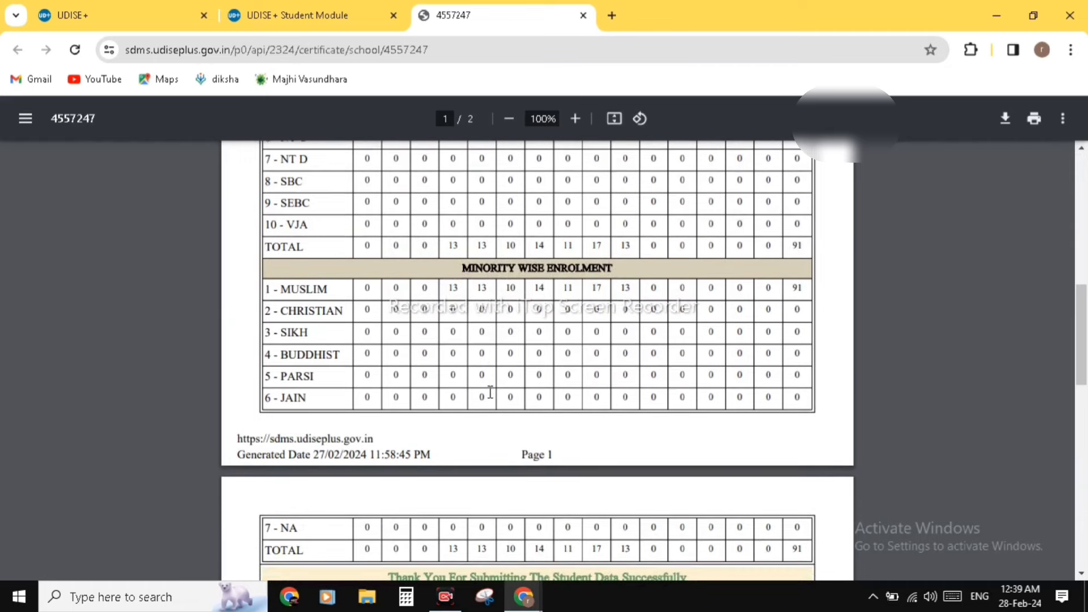
pyautogui.scroll(-1, 490, 392)
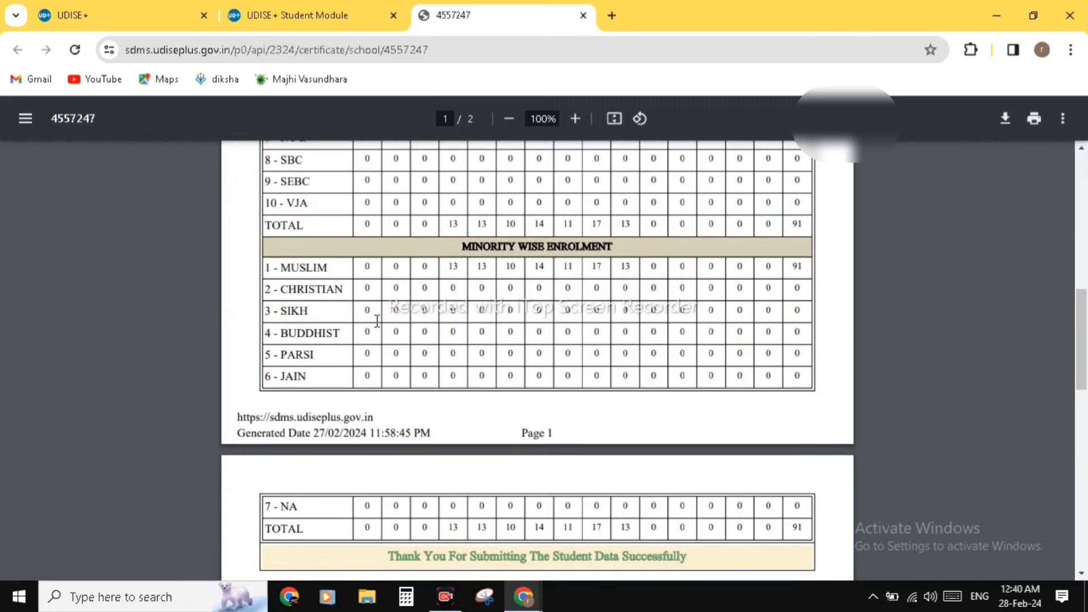
pyautogui.scroll(-1, 460, 363)
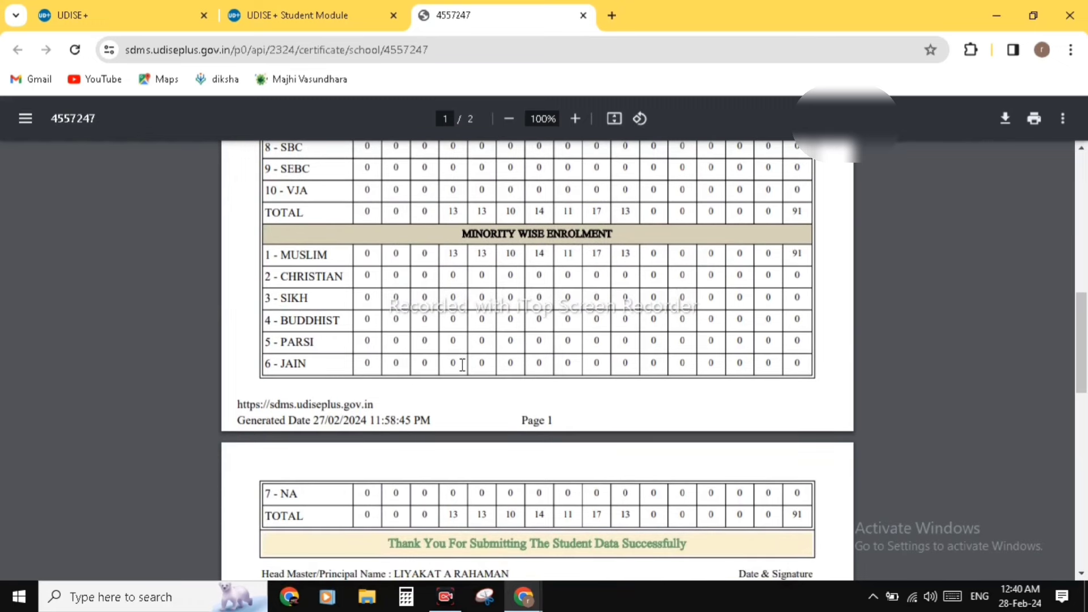
pyautogui.scroll(1, 463, 365)
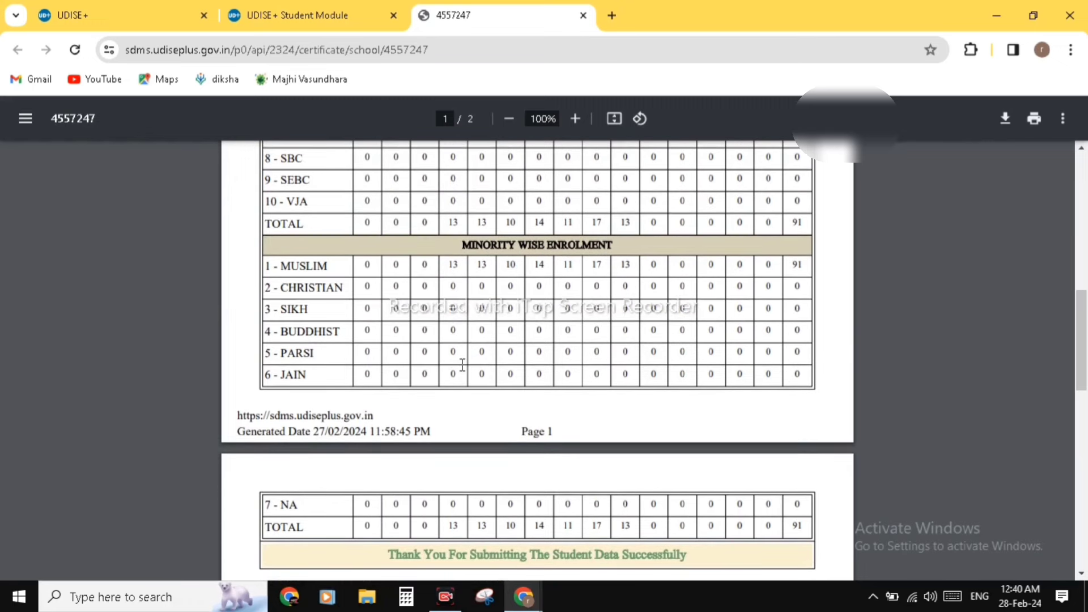
pyautogui.scroll(10, 514, 434)
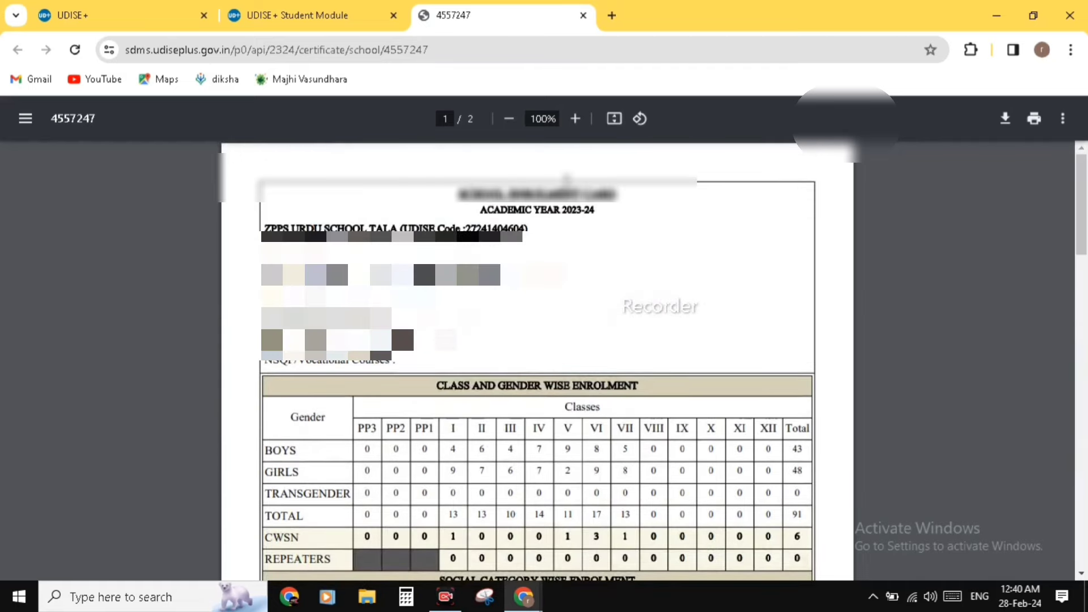
# - Return to the School Completion module and accept the declaration that all students for academic year 2023-24 have been added
pyautogui.click(338, 22)
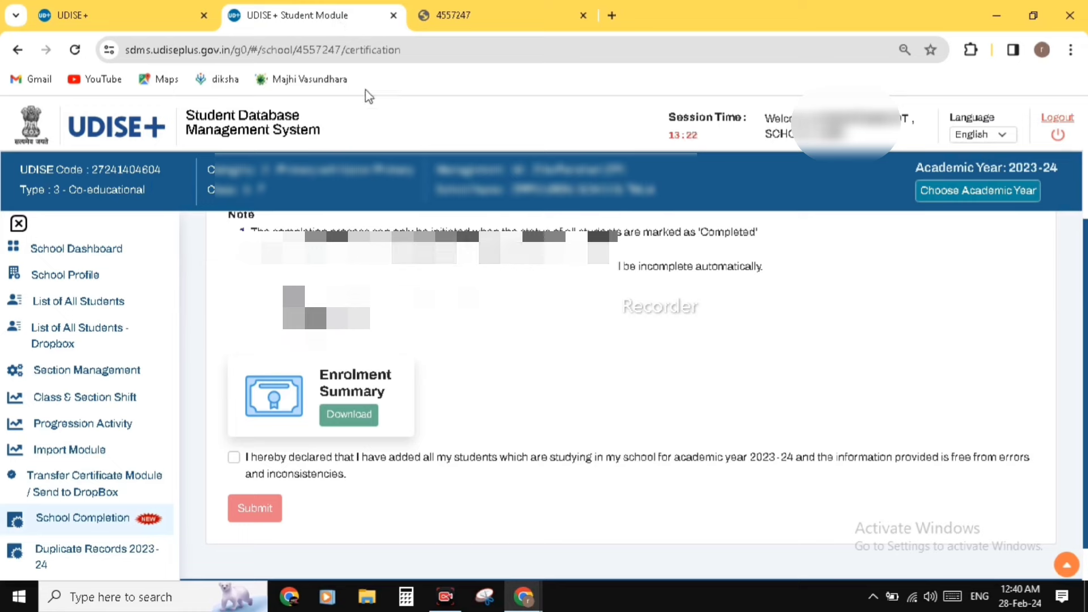
pyautogui.scroll(-1, 503, 355)
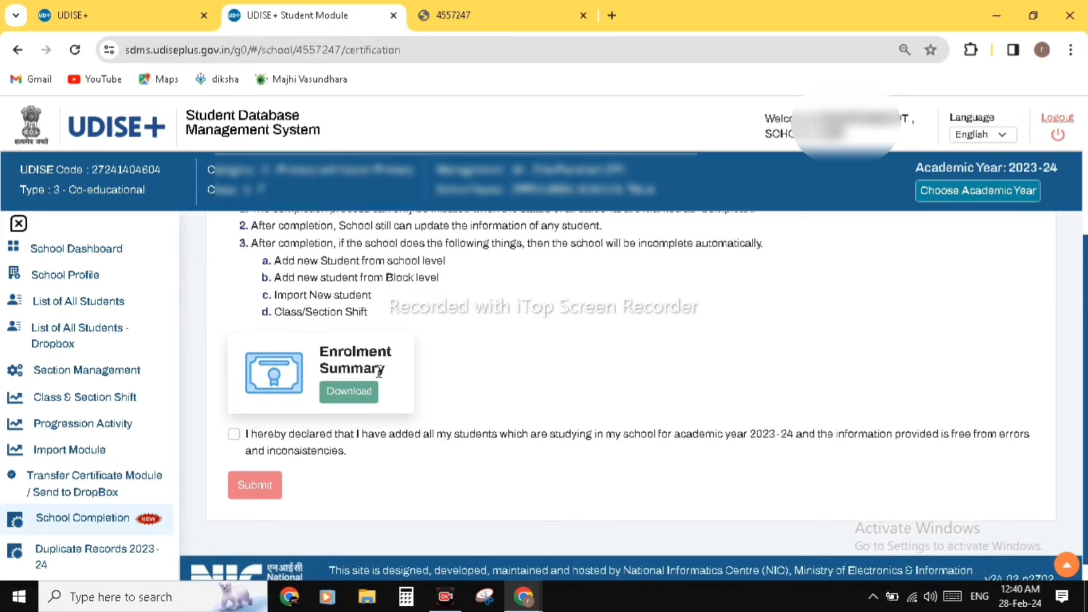
pyautogui.scroll(1, 468, 394)
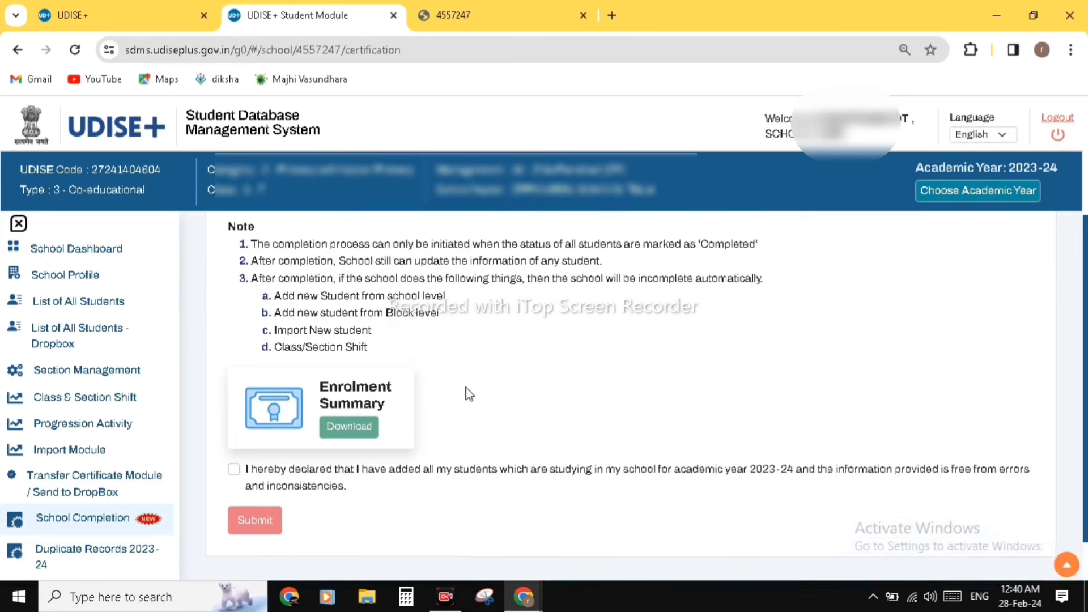
pyautogui.scroll(-2, 467, 394)
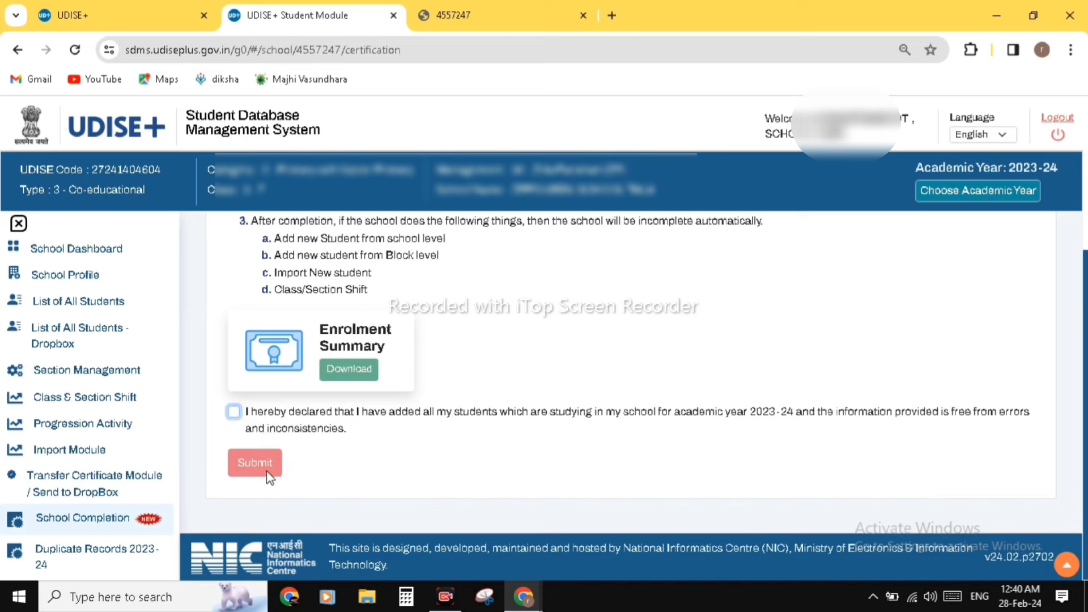
pyautogui.click(234, 413)
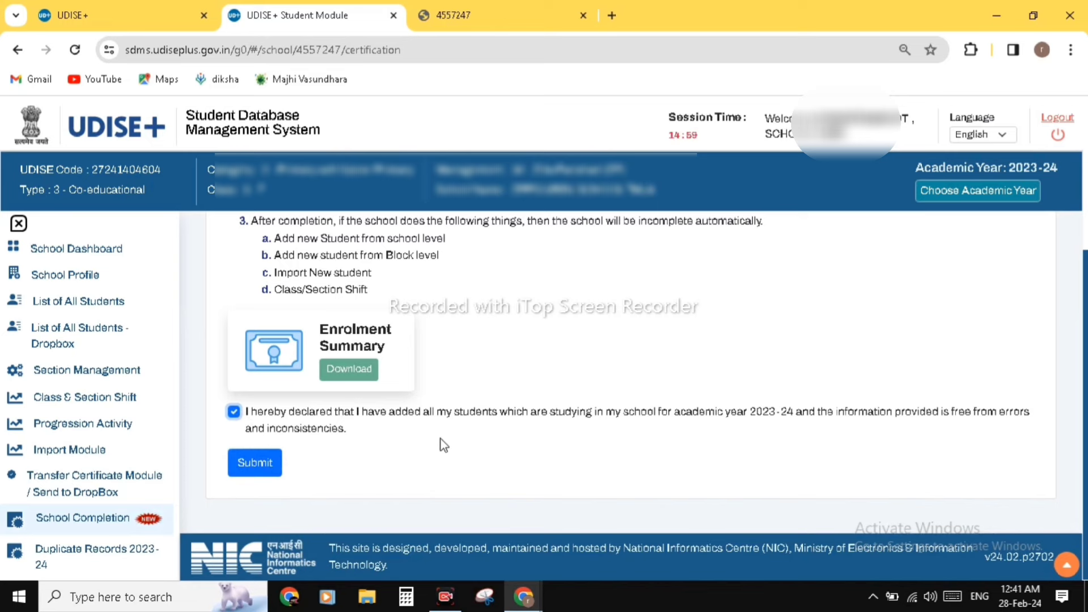
# - Submit the school completion and confirm completing the data
pyautogui.scroll(1, 487, 439)
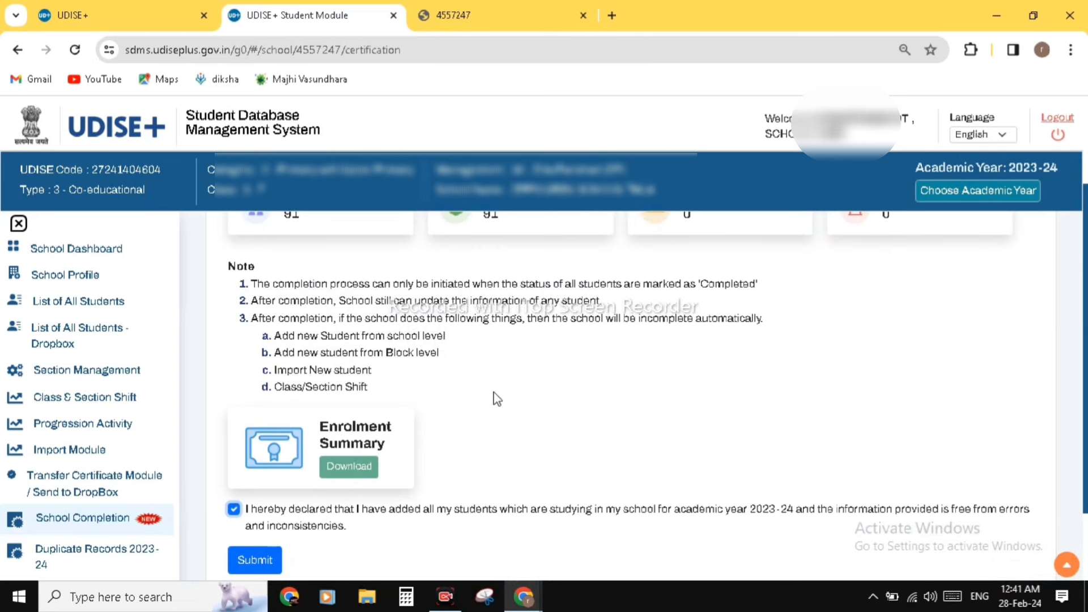
pyautogui.scroll(-3, 497, 399)
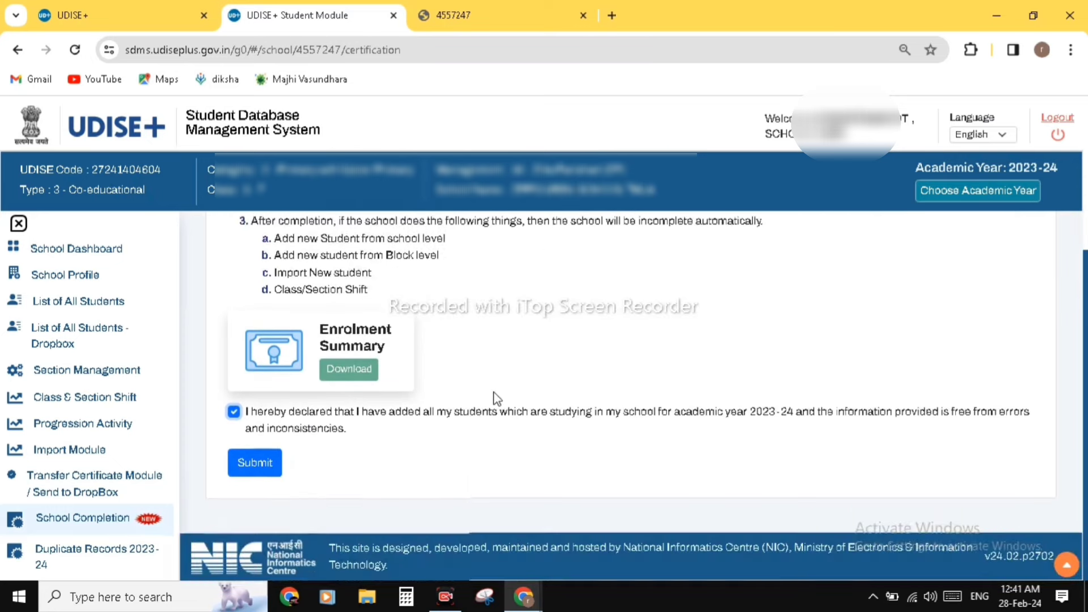
pyautogui.click(255, 463)
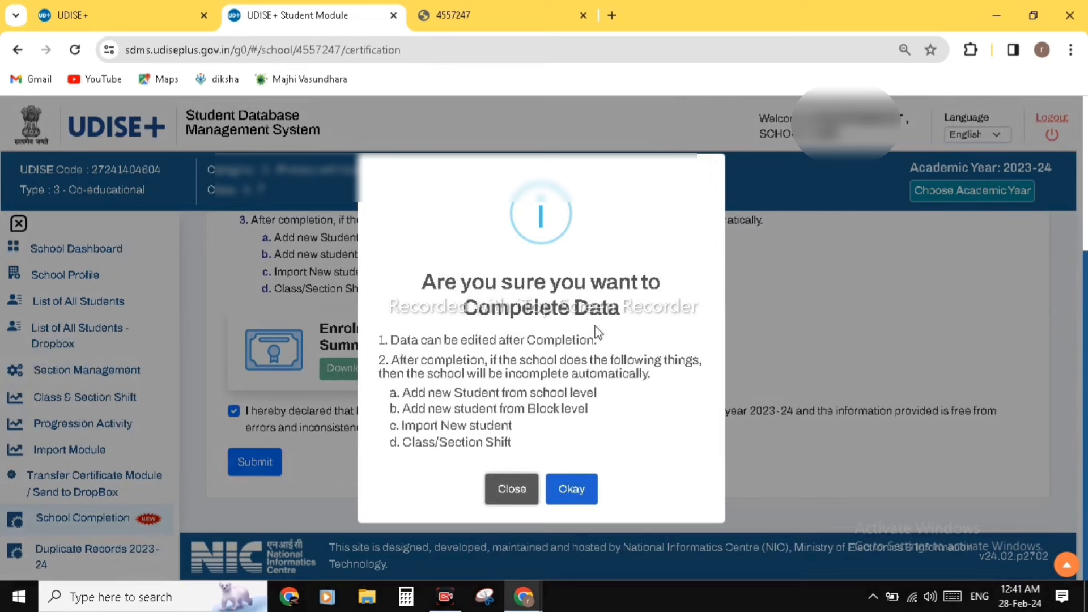
pyautogui.click(586, 491)
pyautogui.click(574, 501)
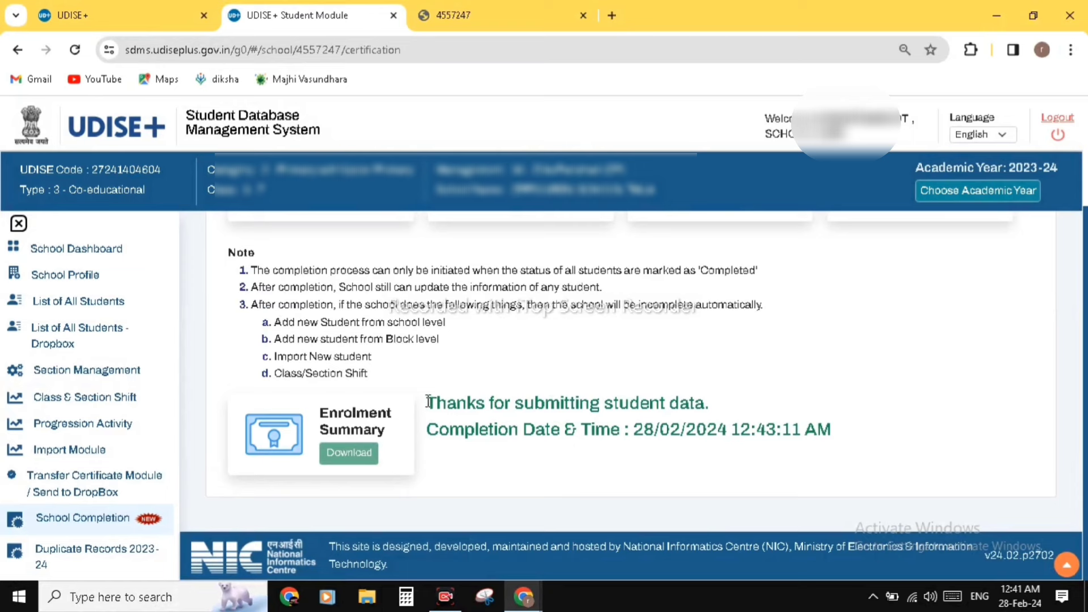
# - Check the submission acknowledgement and the completion date and time beside the Enrolment Summary
pyautogui.moveTo(428, 402); pyautogui.dragTo(701, 407)
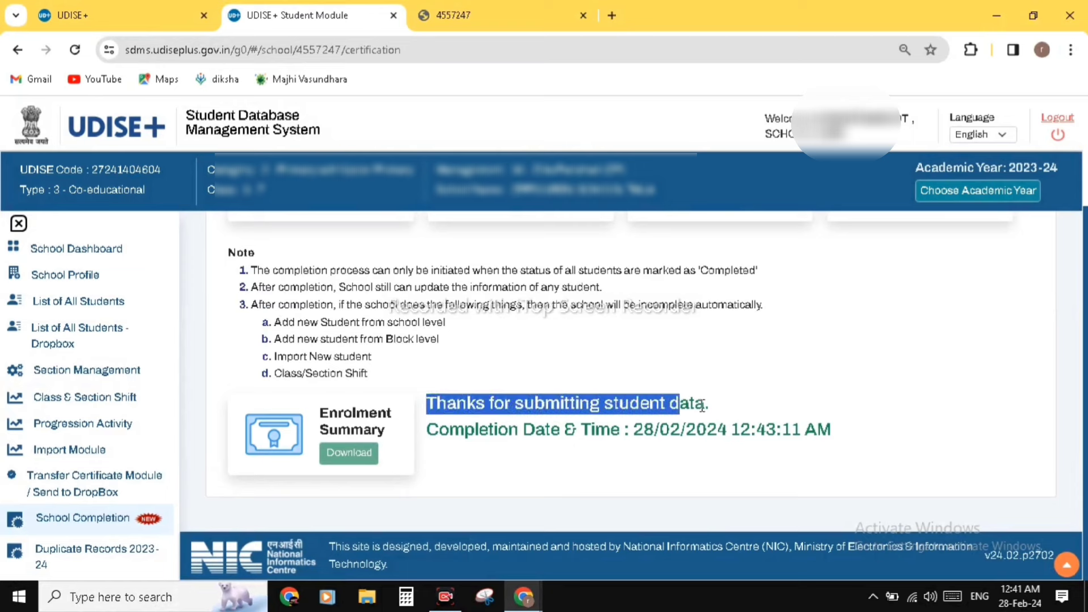
pyautogui.click(546, 454)
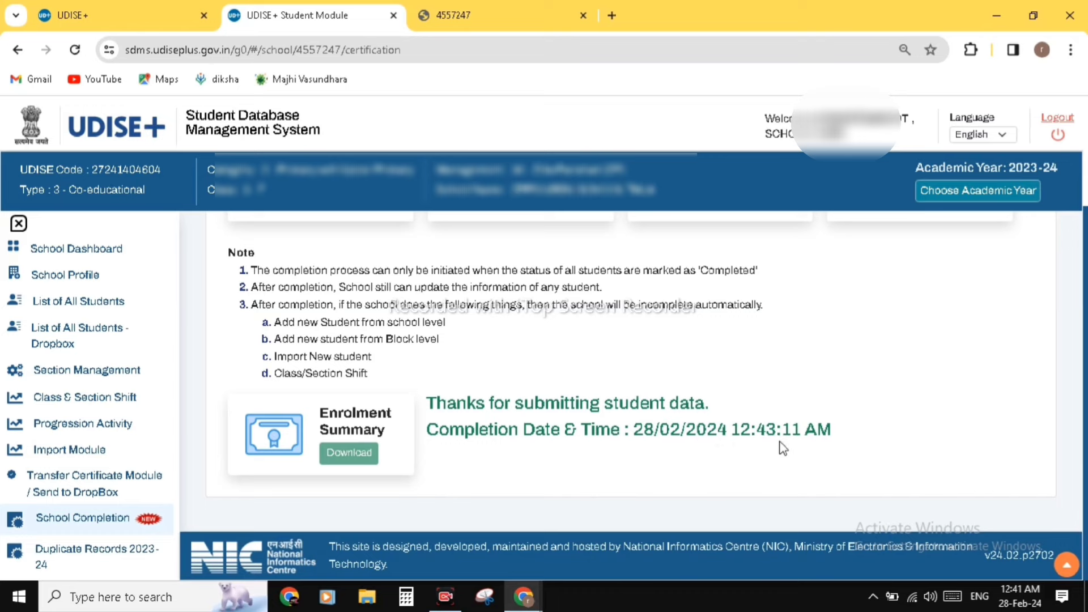
pyautogui.scroll(2, 781, 445)
pyautogui.scroll(-1, 780, 446)
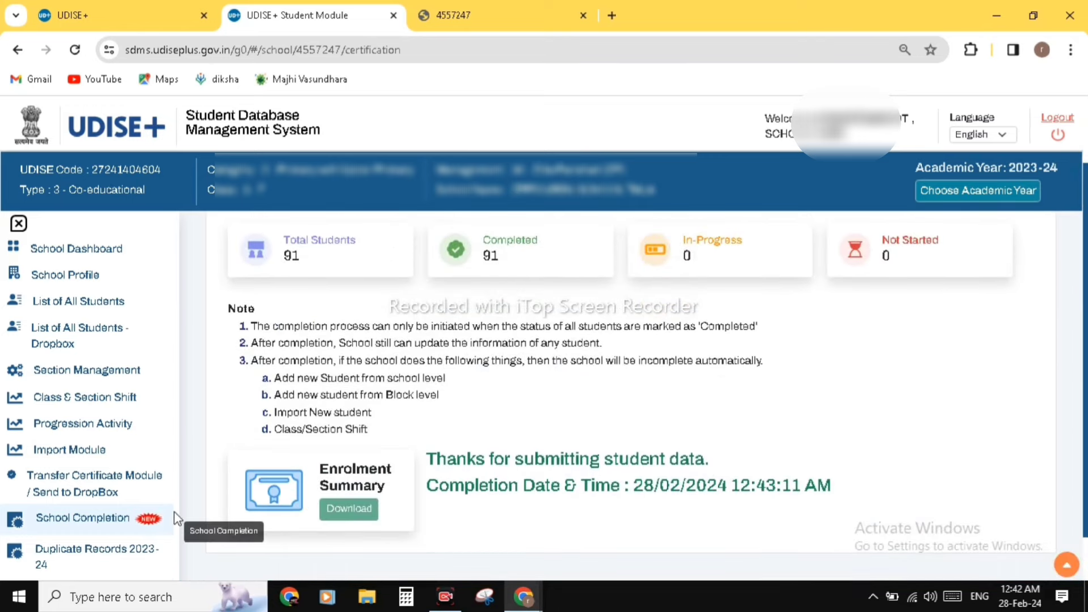
pyautogui.scroll(2, 427, 341)
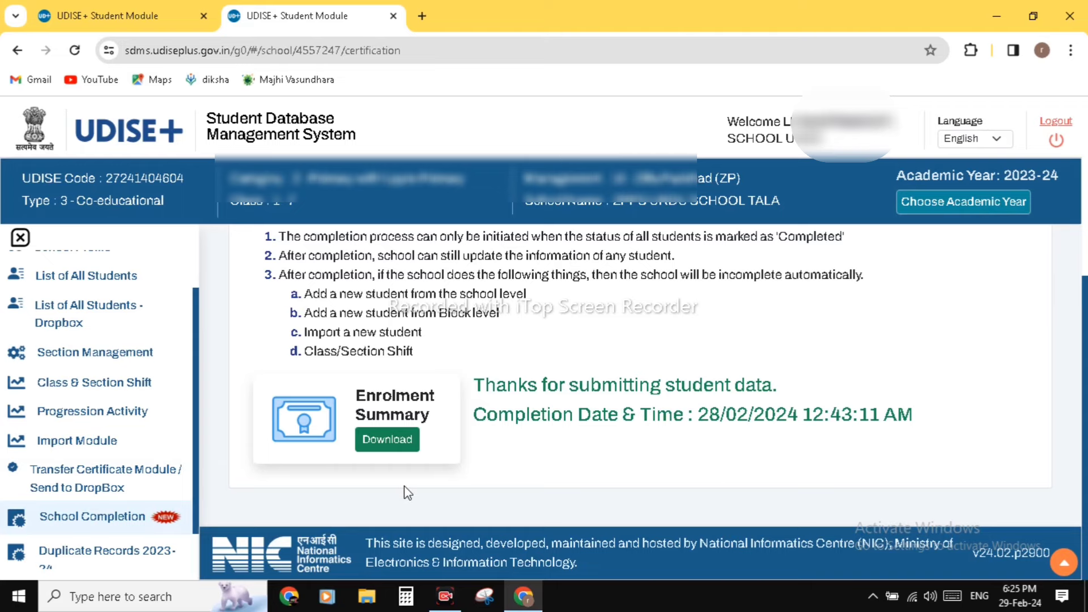
pyautogui.scroll(2, 404, 487)
pyautogui.scroll(-1, 406, 486)
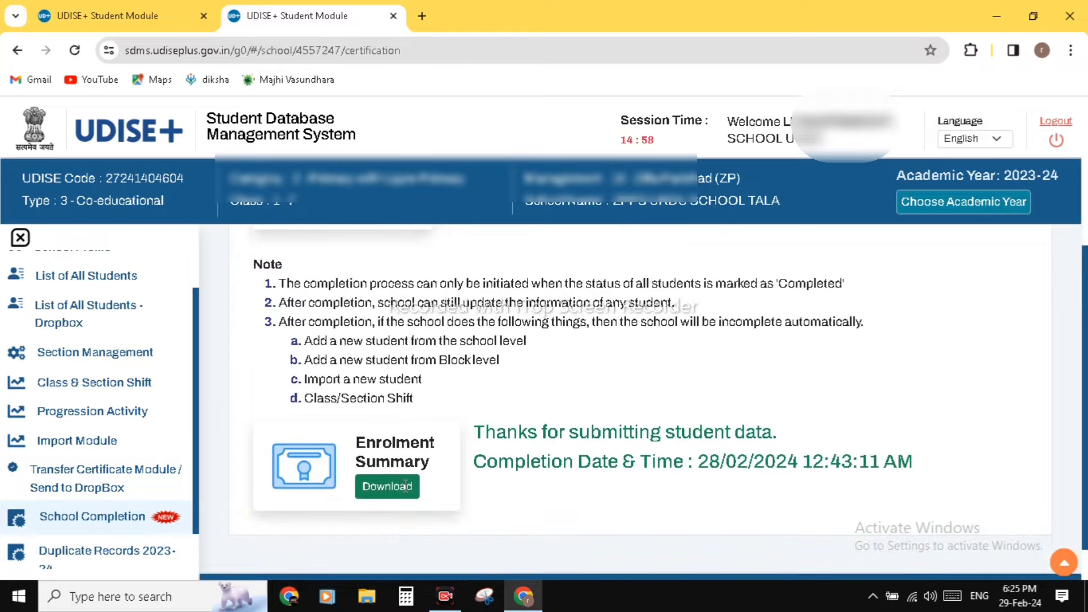
pyautogui.scroll(-1, 406, 486)
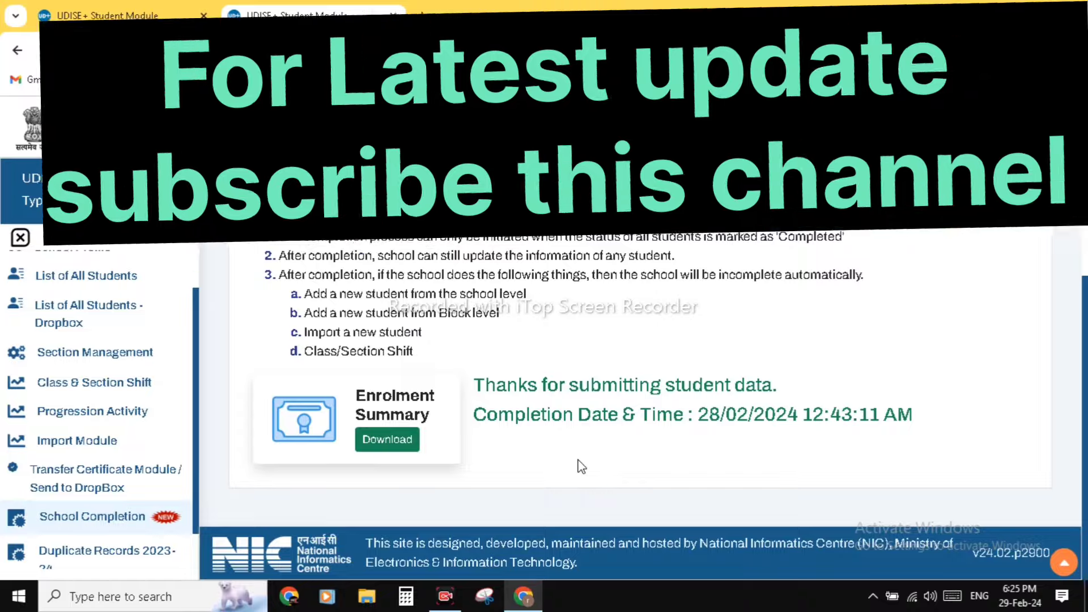
pyautogui.scroll(1, 581, 466)
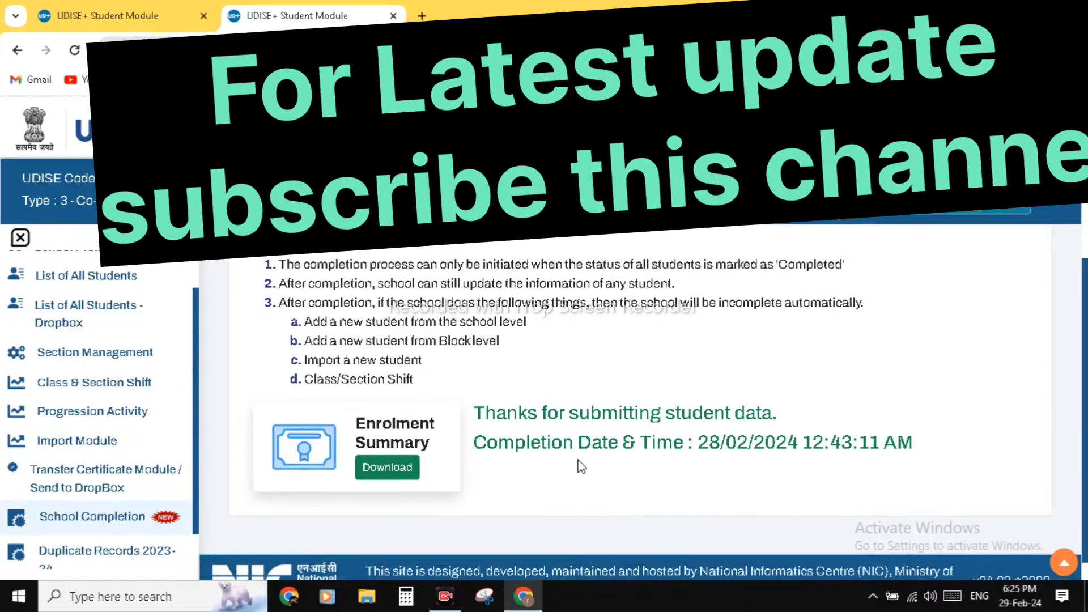
pyautogui.scroll(1, 579, 464)
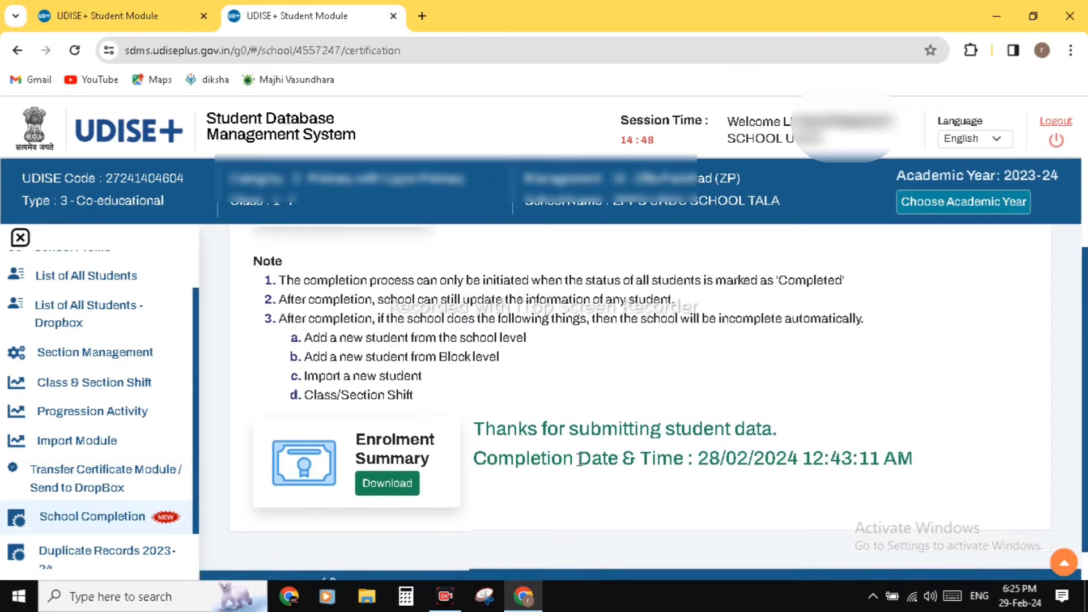
pyautogui.scroll(-2, 579, 460)
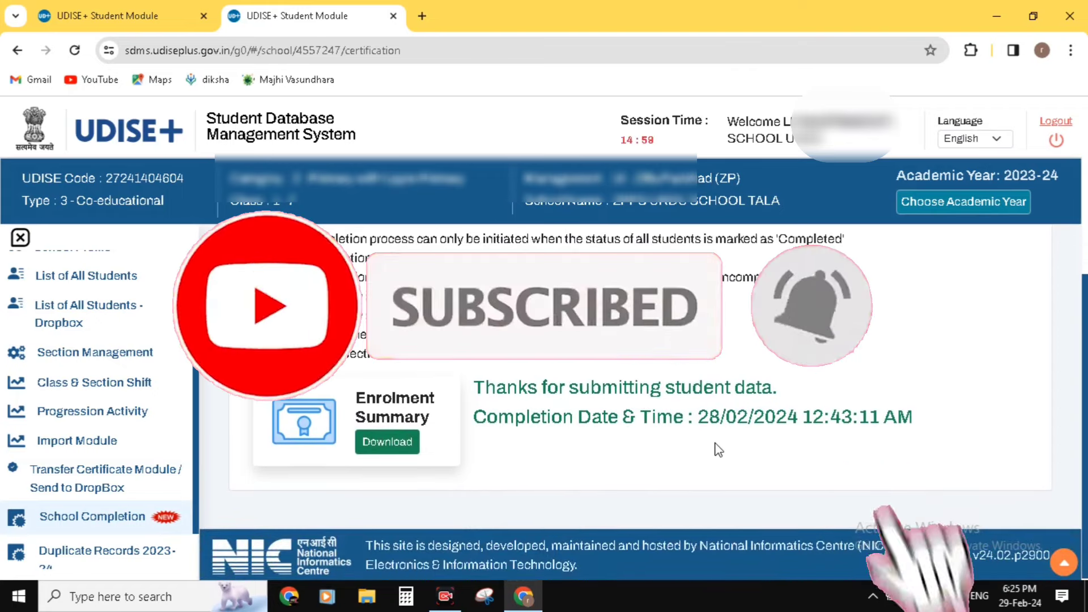
pyautogui.scroll(3, 718, 450)
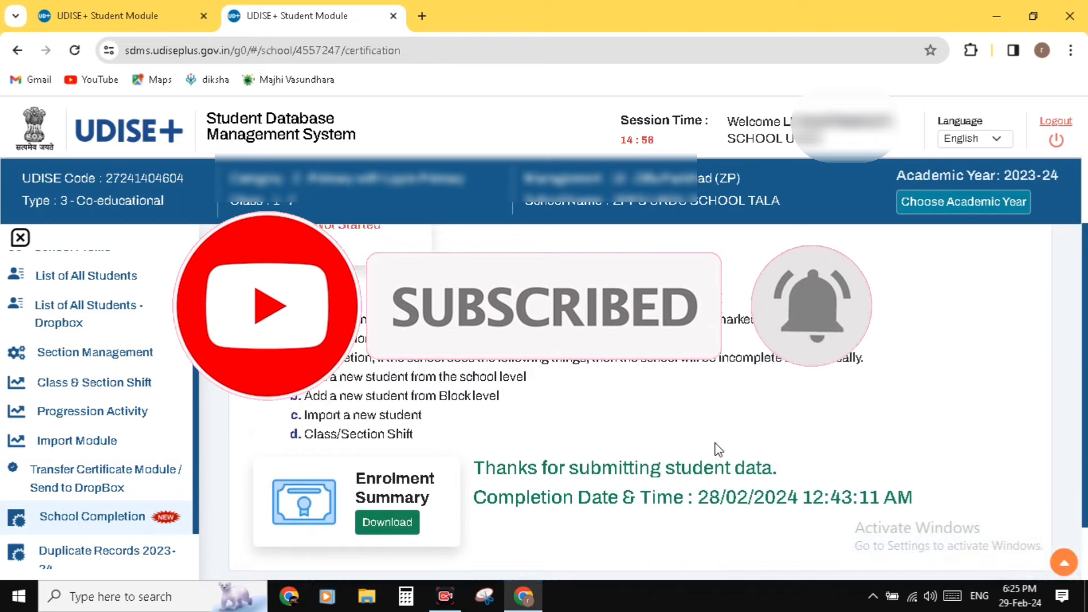
pyautogui.scroll(3, 718, 448)
pyautogui.scroll(-3, 717, 447)
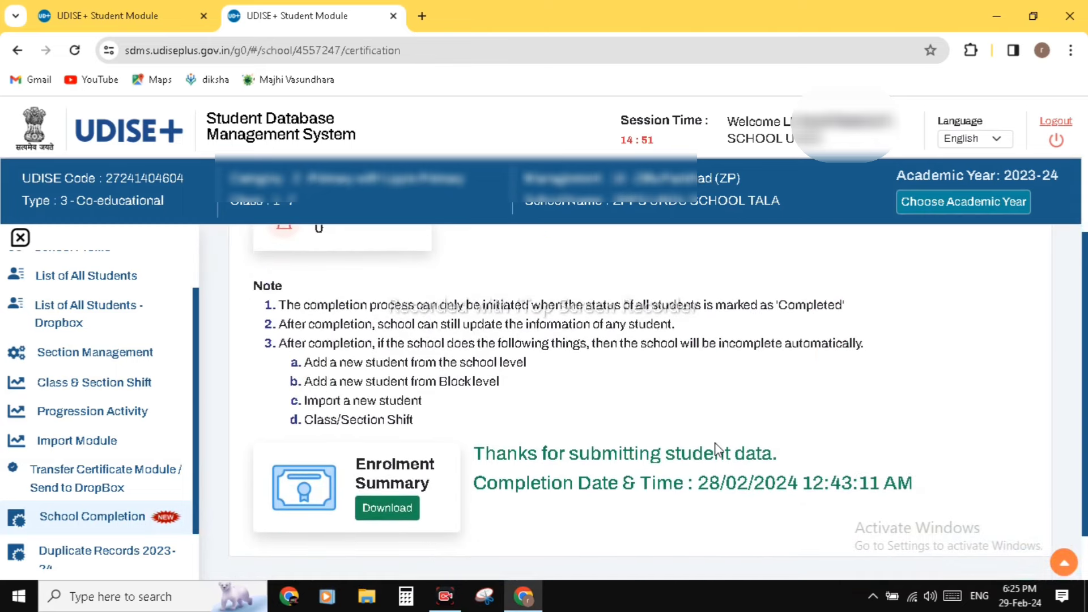
pyautogui.scroll(-2, 716, 449)
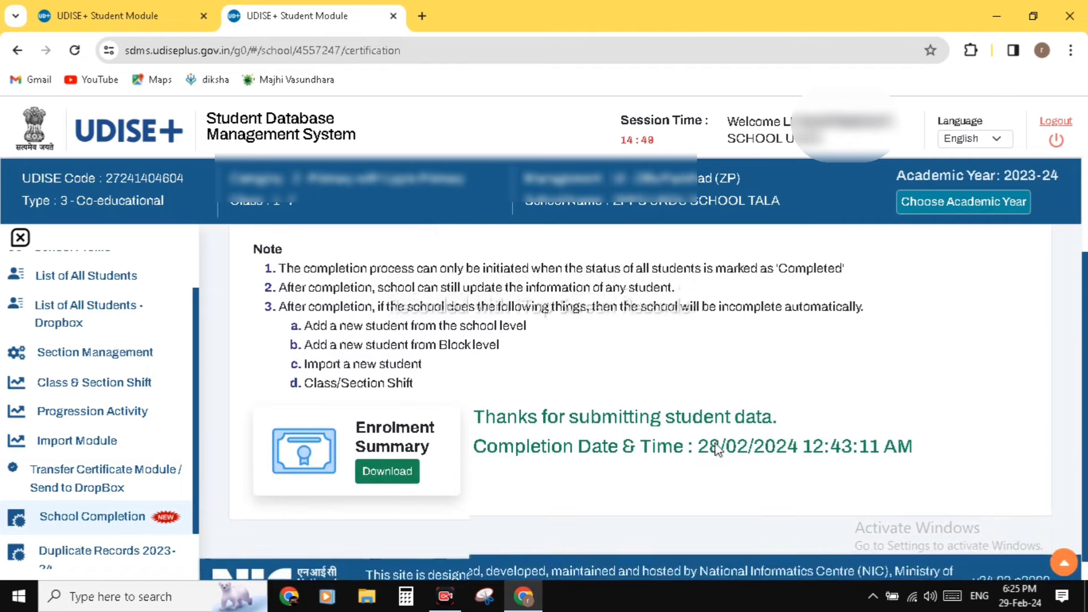